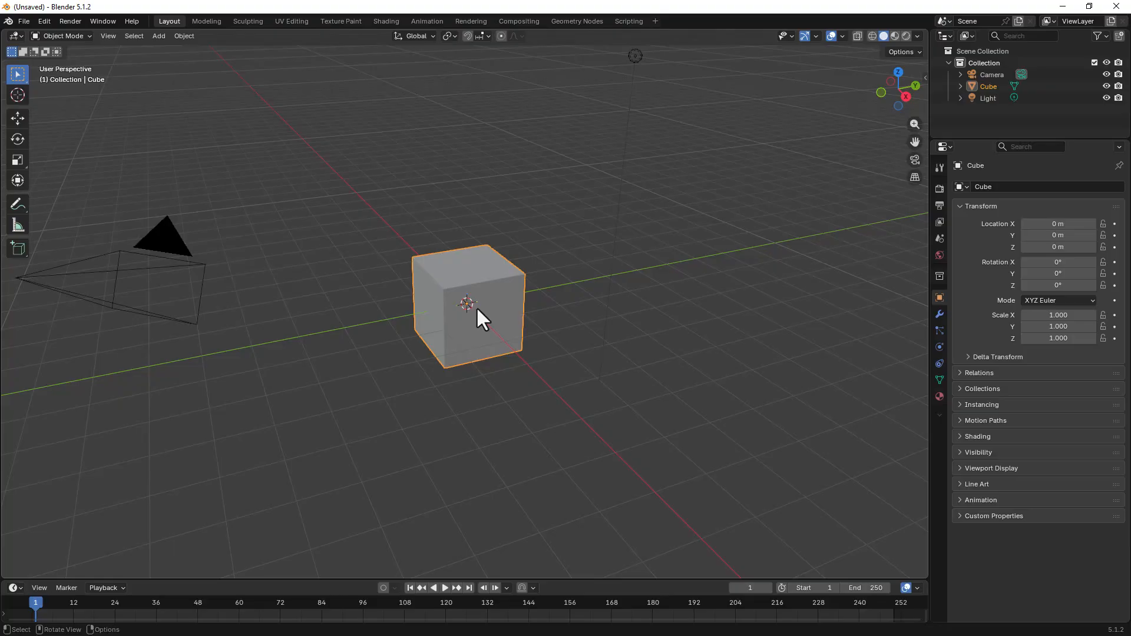
# Delete the default cube and enable the Screencast Keys display
pyautogui.press('x')
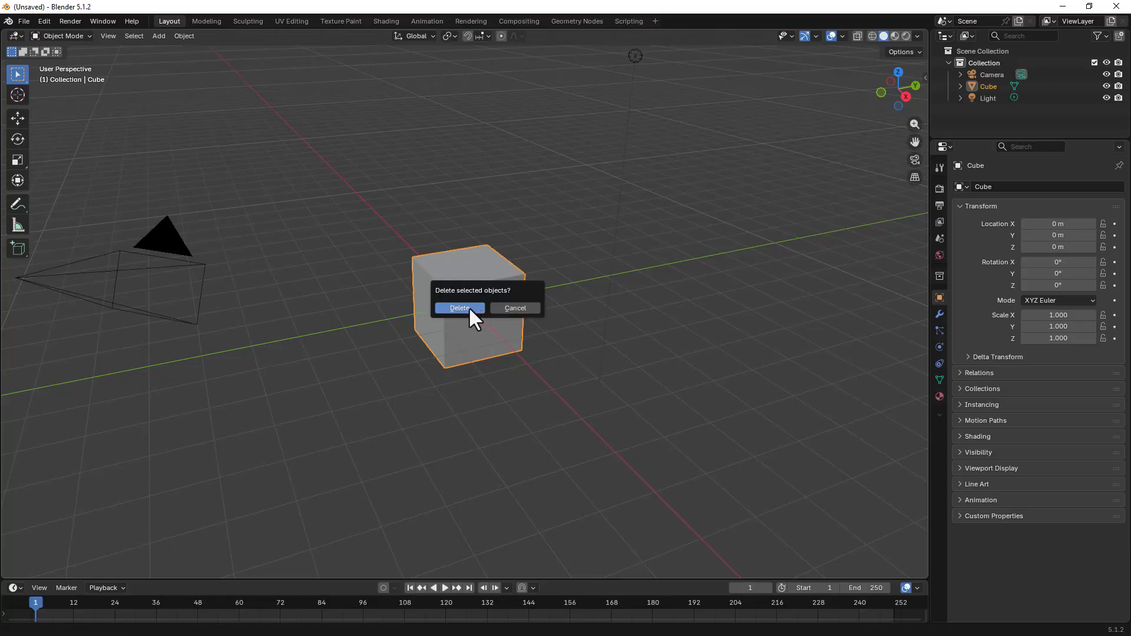
pyautogui.click(471, 308)
pyautogui.press('n')
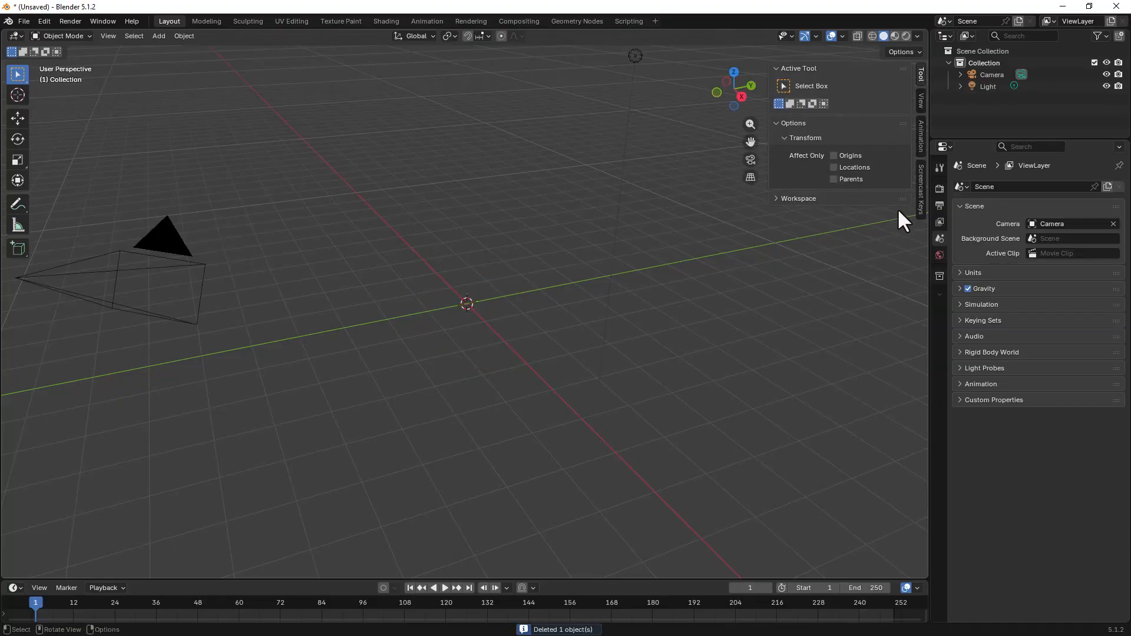
pyautogui.click(920, 177)
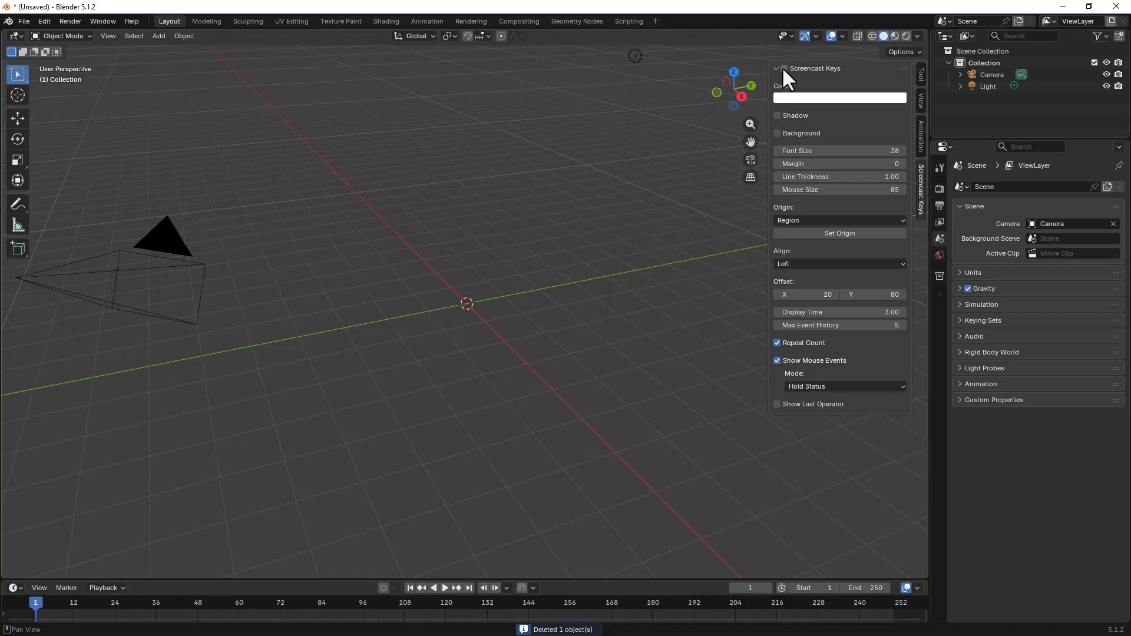
pyautogui.press('n')
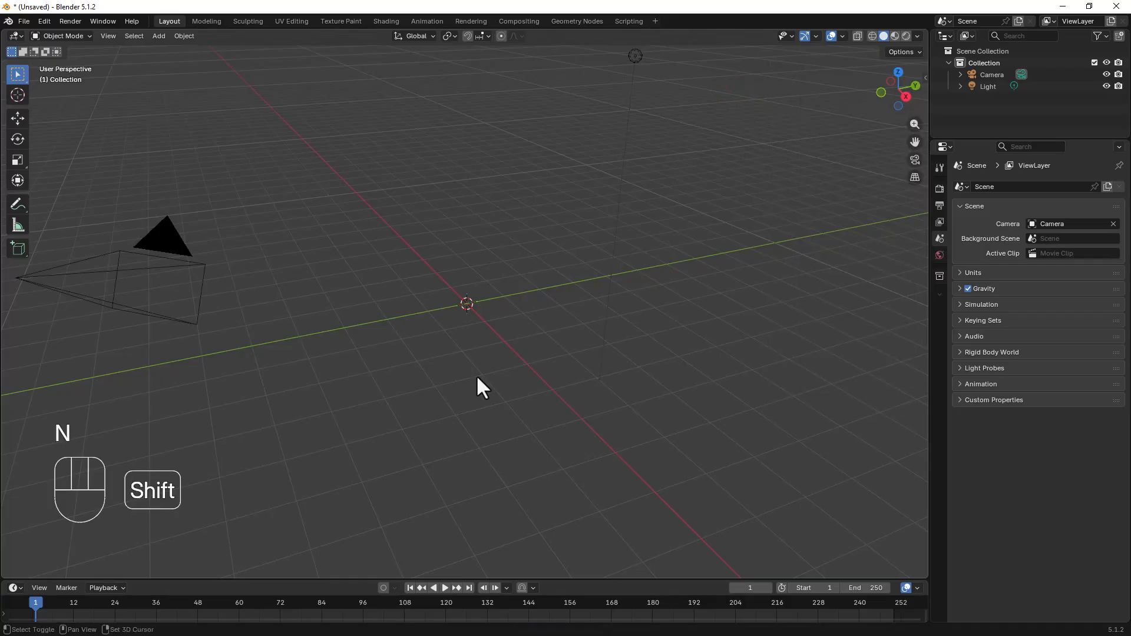
# Add a mesh plane at the origin and scale its geometry up in Edit Mode to form a large square surface
pyautogui.hotkey('shift', 'a')
pyautogui.moveTo(479, 391)
pyautogui.click(522, 392)
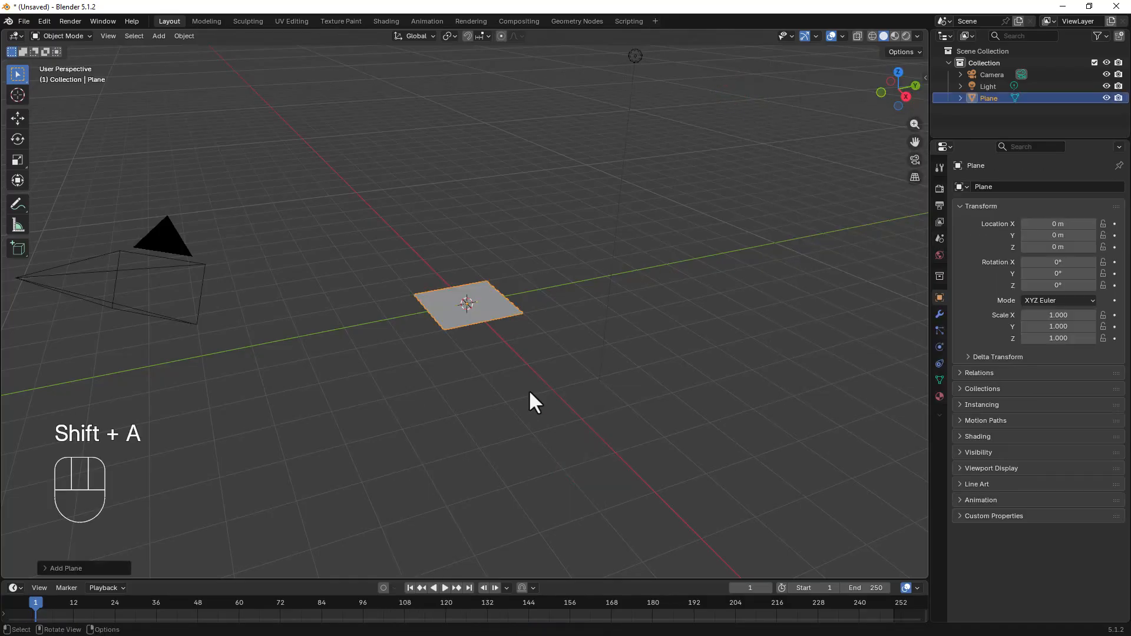
pyautogui.press('Tab')
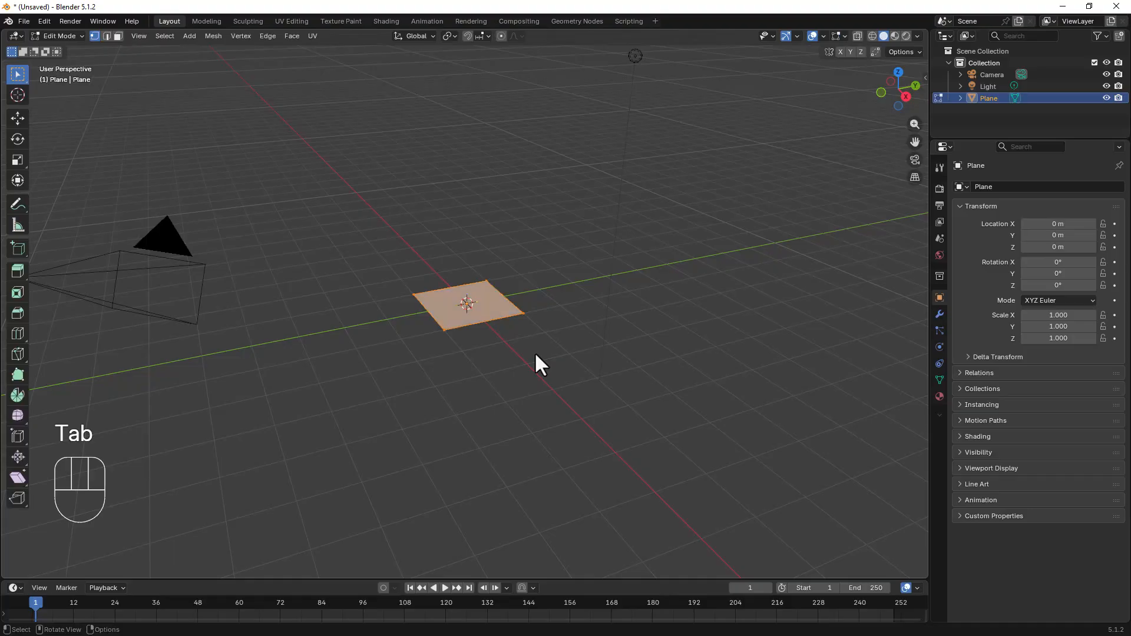
pyautogui.press('s')
pyautogui.click(683, 452)
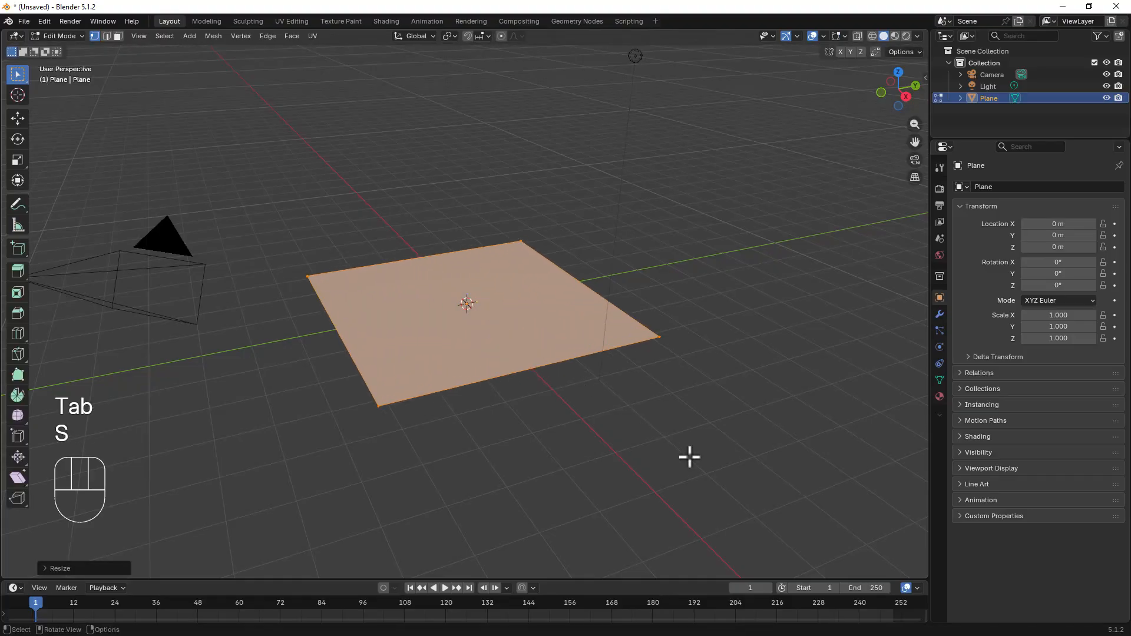
pyautogui.press('Tab')
pyautogui.press('Tab')
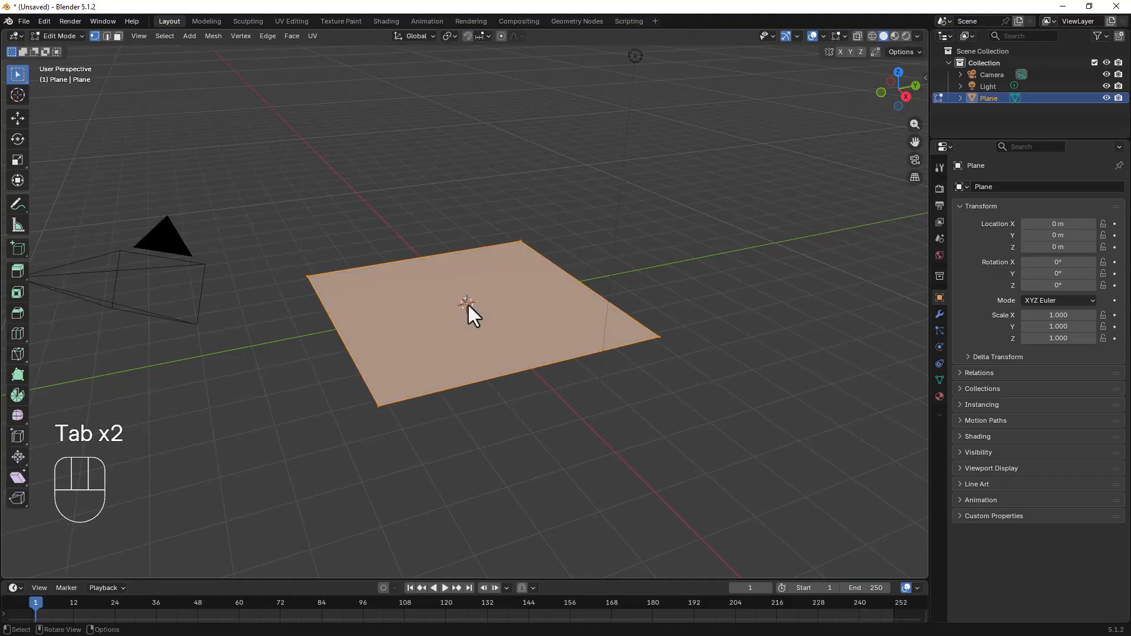
# Subdivide the plane's mesh with 30 cuts and return to Object Mode
pyautogui.rightClick(468, 303)
pyautogui.click(468, 304)
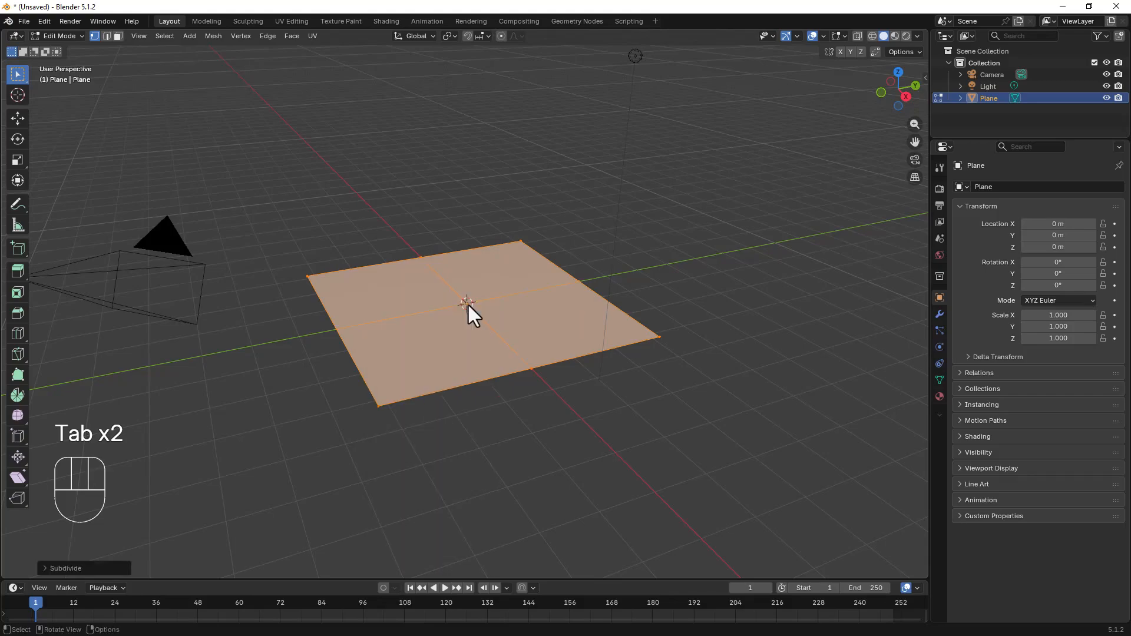
pyautogui.click(88, 568)
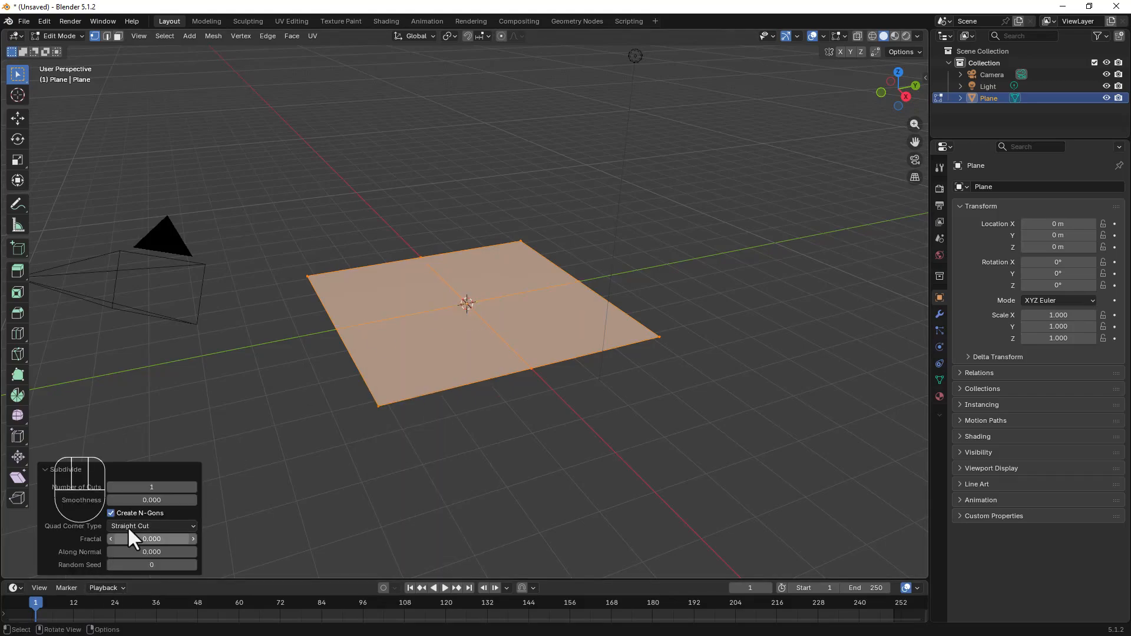
pyautogui.click(164, 484)
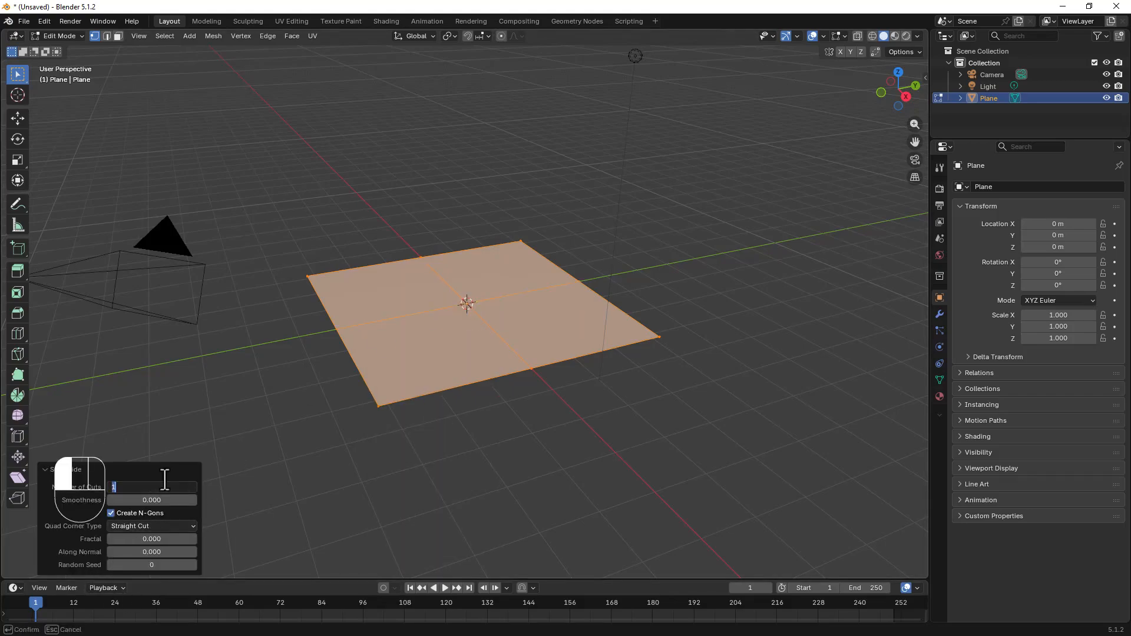
pyautogui.click(164, 478)
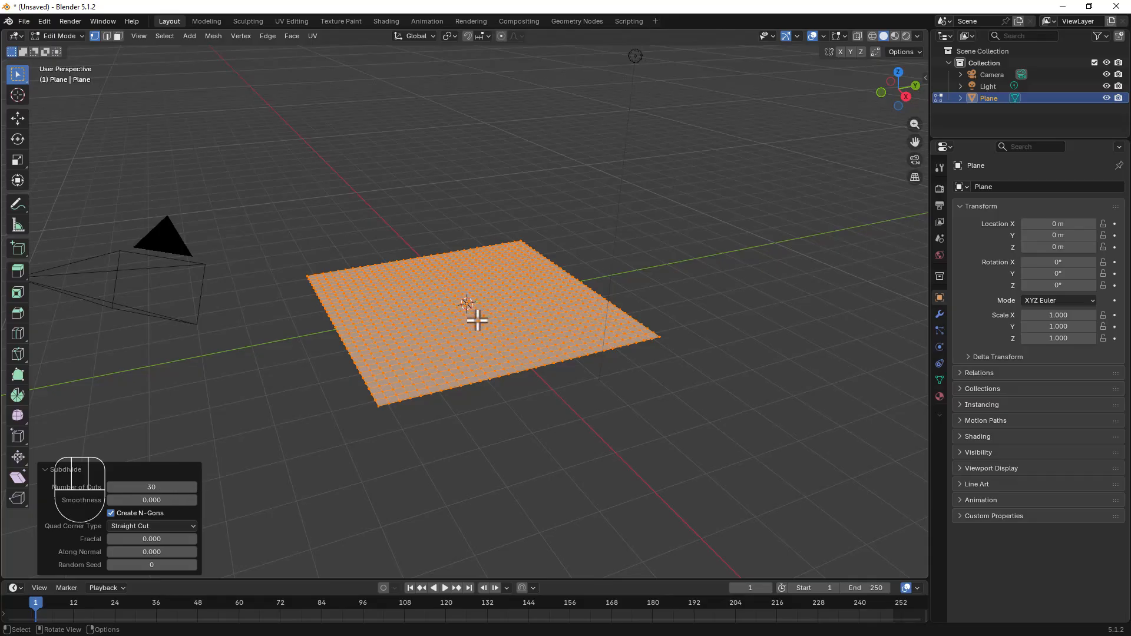
pyautogui.moveTo(692, 321); pyautogui.dragTo(669, 308, button='middle')
pyautogui.press('Tab')
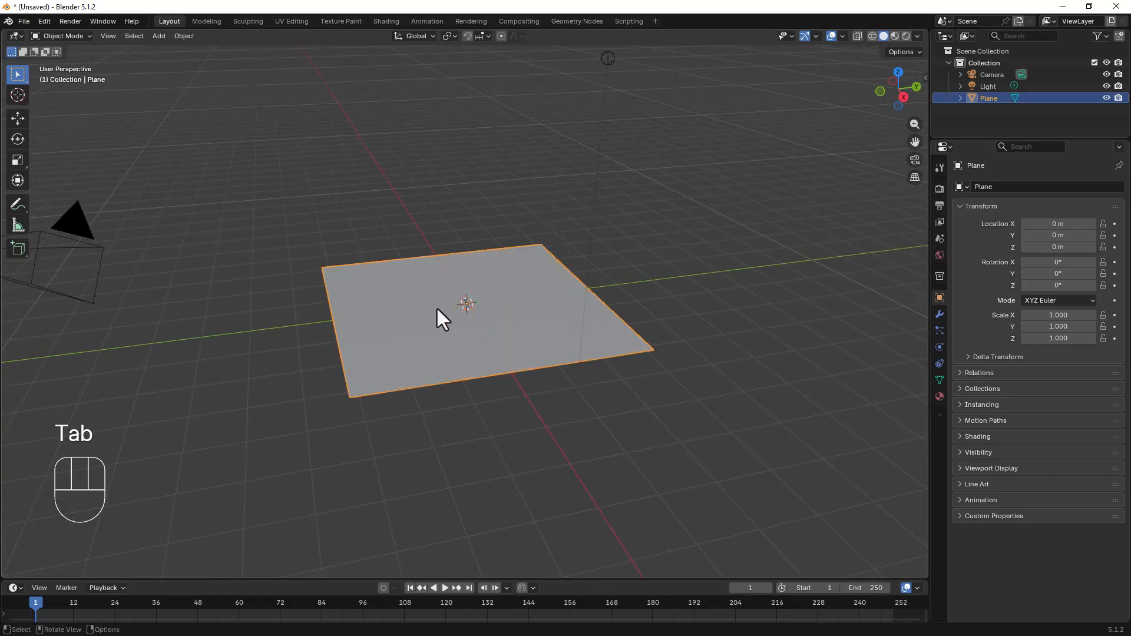
# Add a cube at the plane's centre and scale its mesh down in Edit Mode to about 0.37
pyautogui.hotkey('shift', 'a')
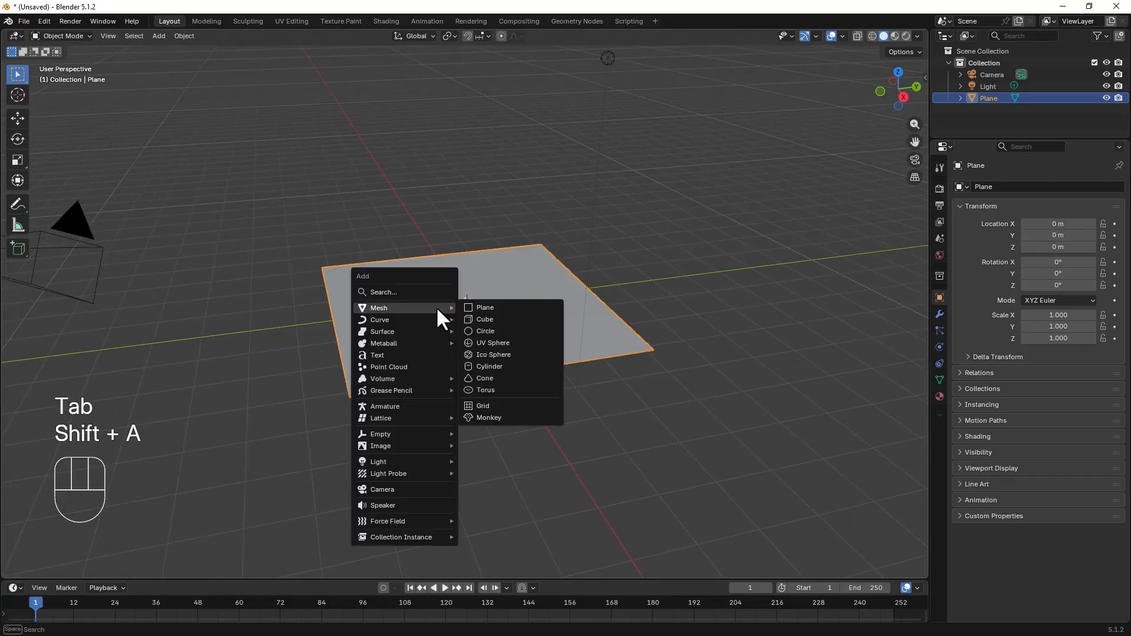
pyautogui.click(495, 319)
pyautogui.moveTo(504, 334); pyautogui.dragTo(482, 325, button='middle')
pyautogui.scroll(5, 482, 318)
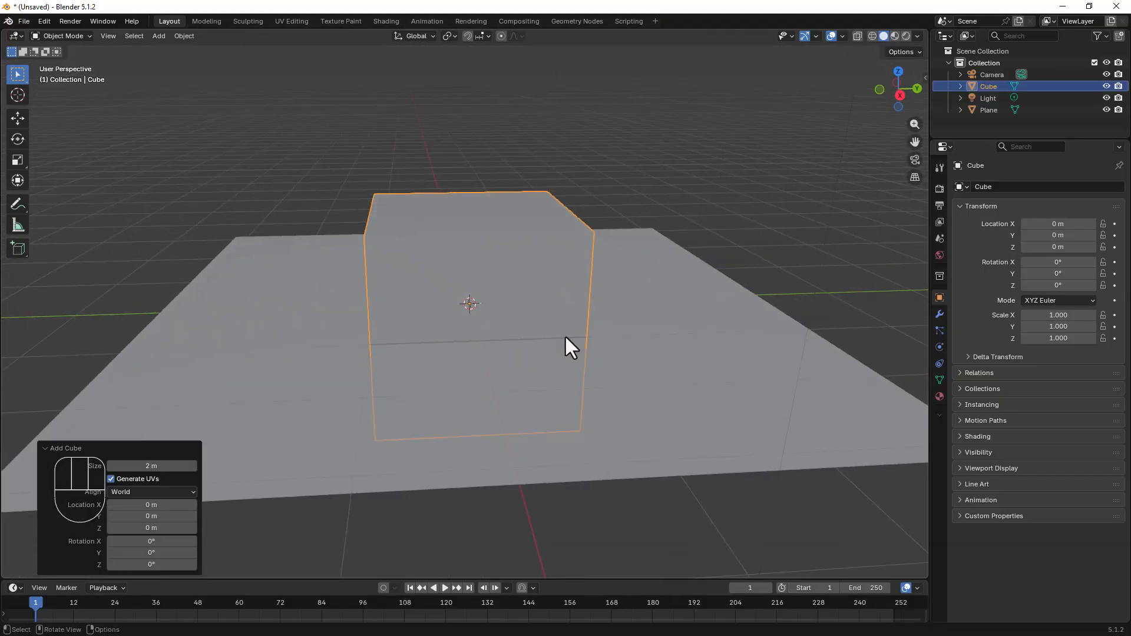
pyautogui.press('Tab')
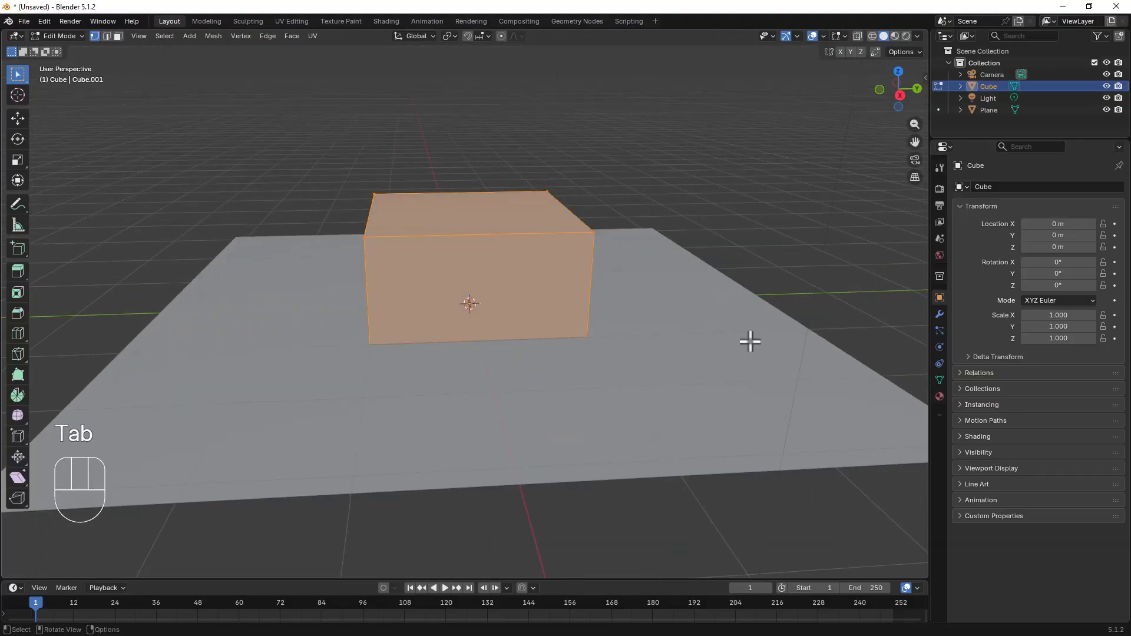
pyautogui.press('s')
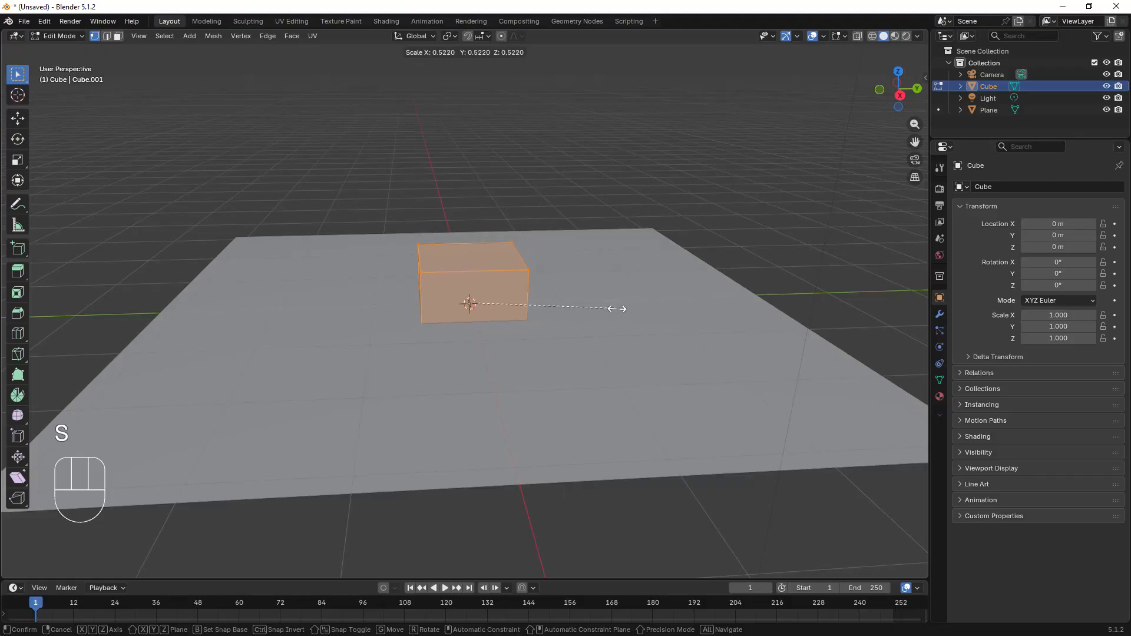
pyautogui.click(575, 306)
pyautogui.scroll(-2, 567, 307)
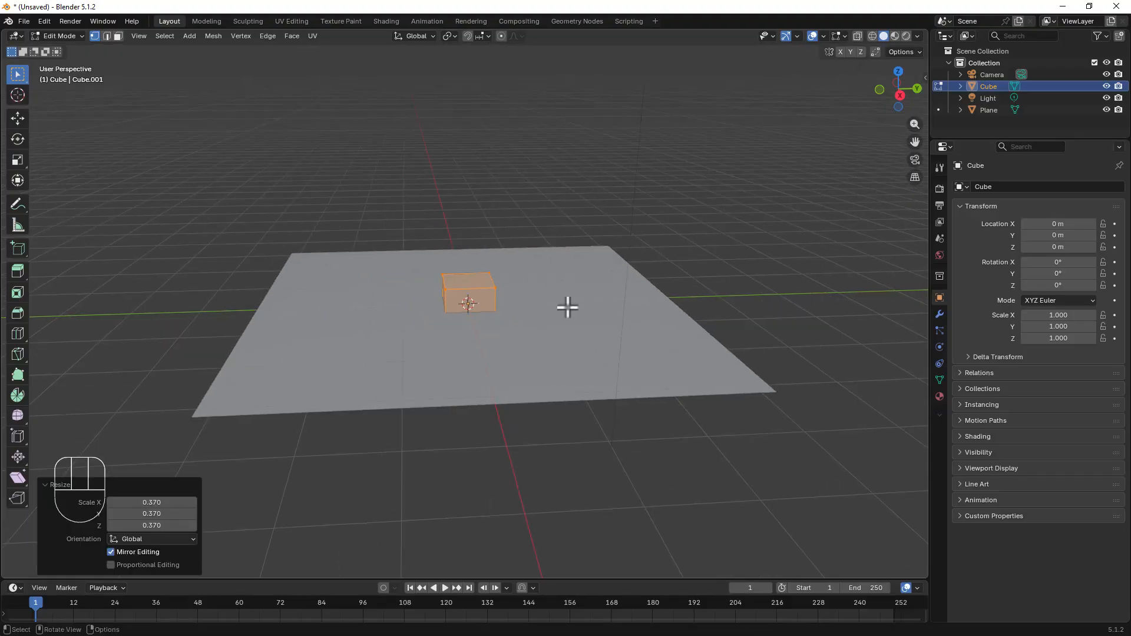
pyautogui.moveTo(567, 306); pyautogui.dragTo(513, 331, button='middle')
pyautogui.press('Tab')
# Add a Wave modifier to the plane and play the animation briefly to preview the ripple
pyautogui.click(449, 365)
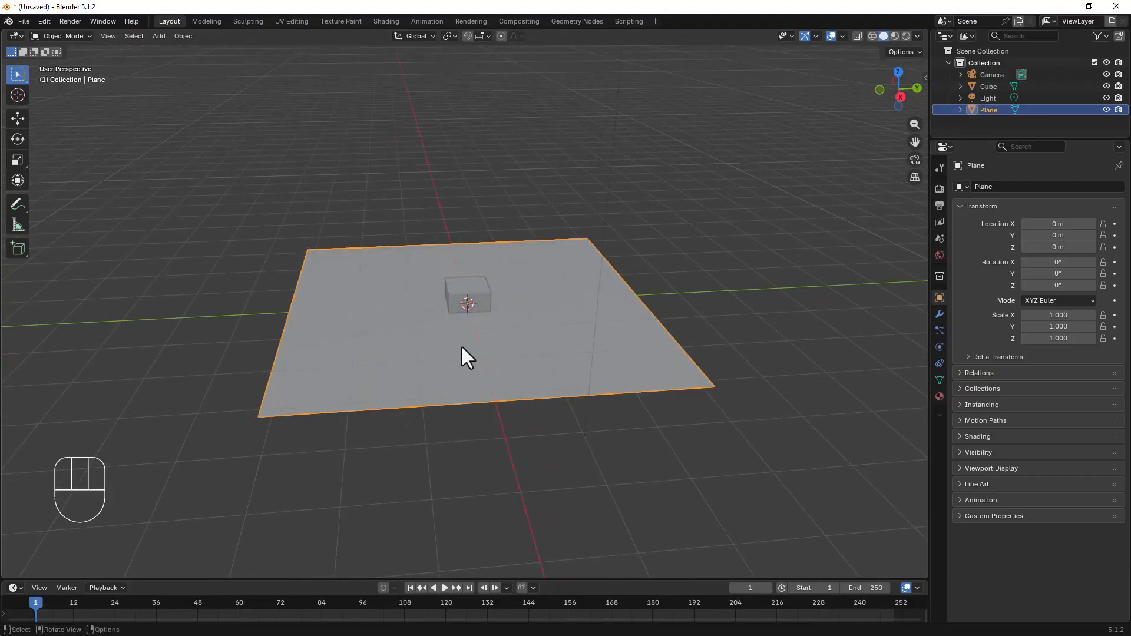
pyautogui.click(939, 314)
pyautogui.click(1022, 187)
pyautogui.moveTo(1022, 189)
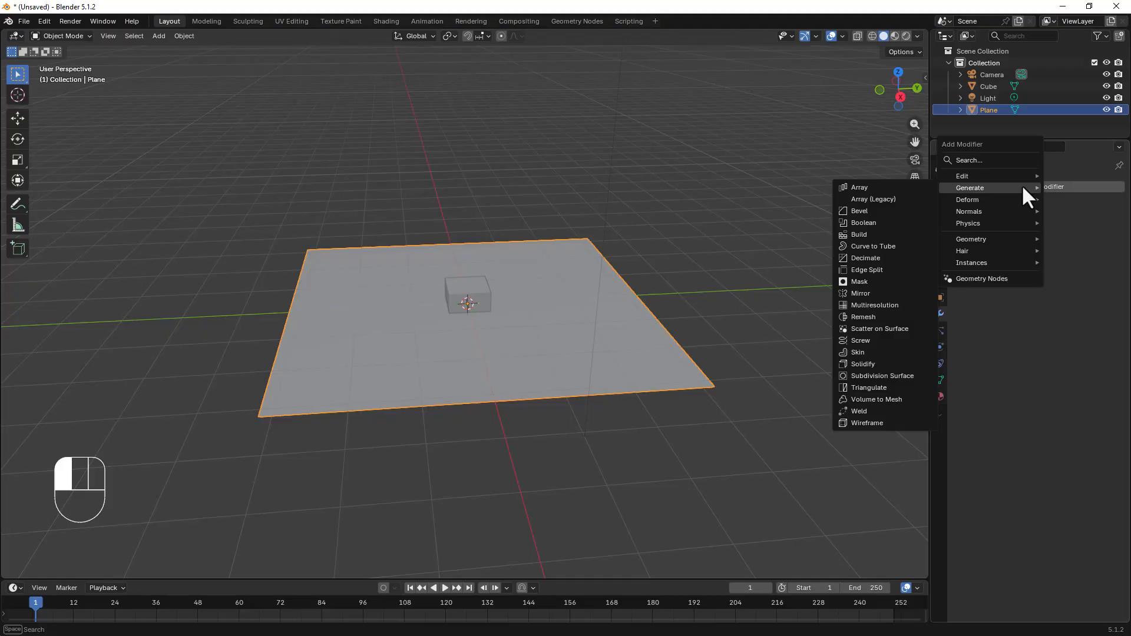
pyautogui.click(984, 160)
pyautogui.write('wave')
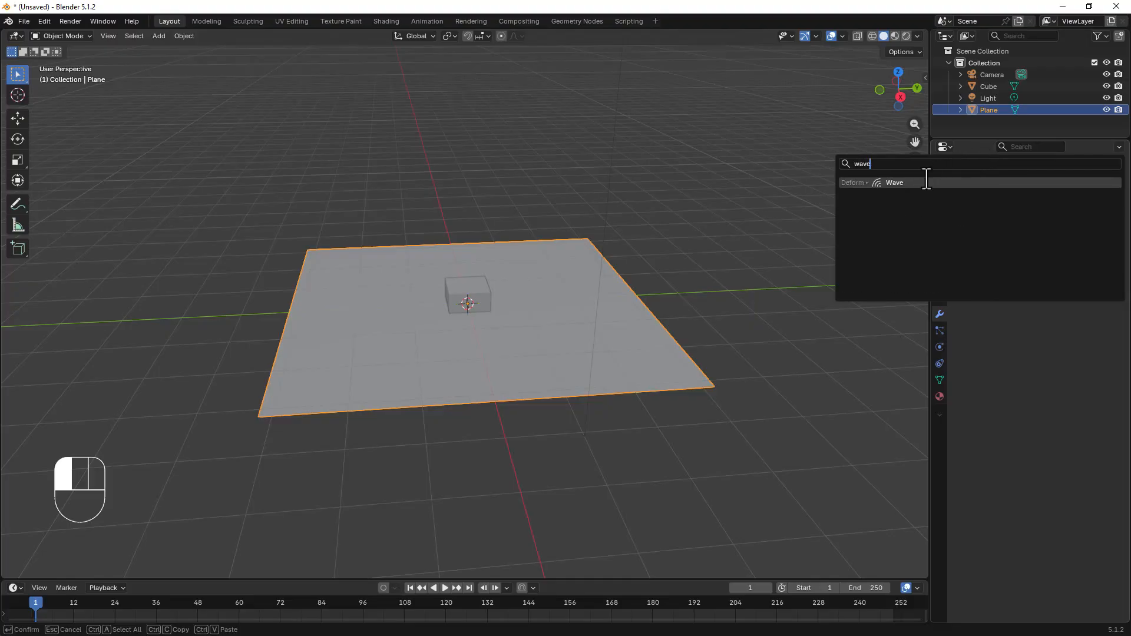
pyautogui.click(890, 183)
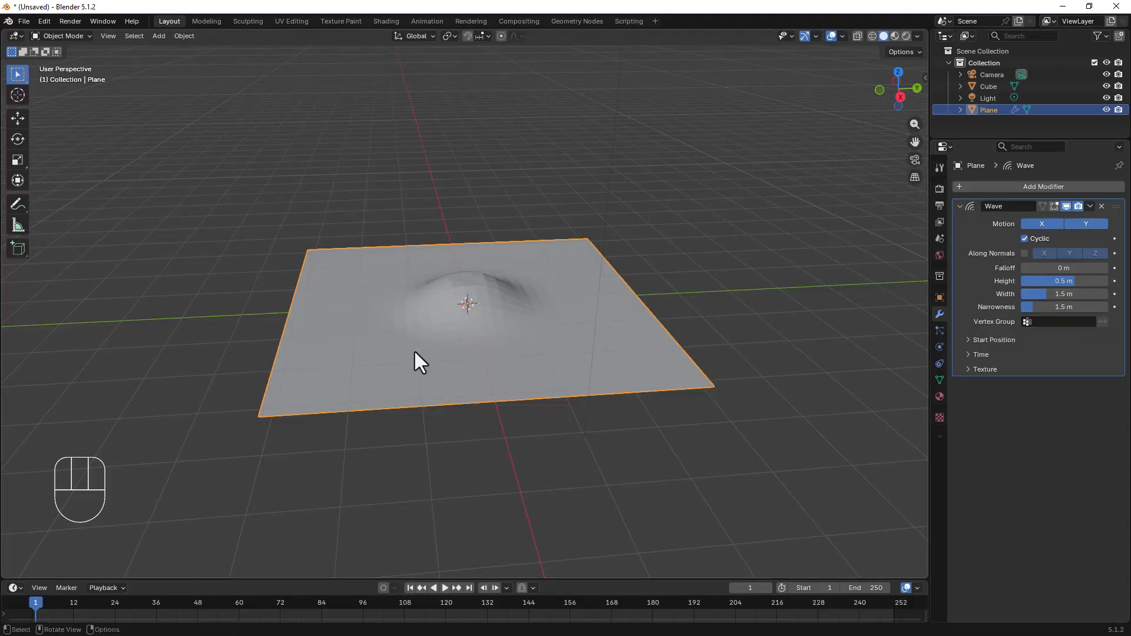
pyautogui.click(445, 588)
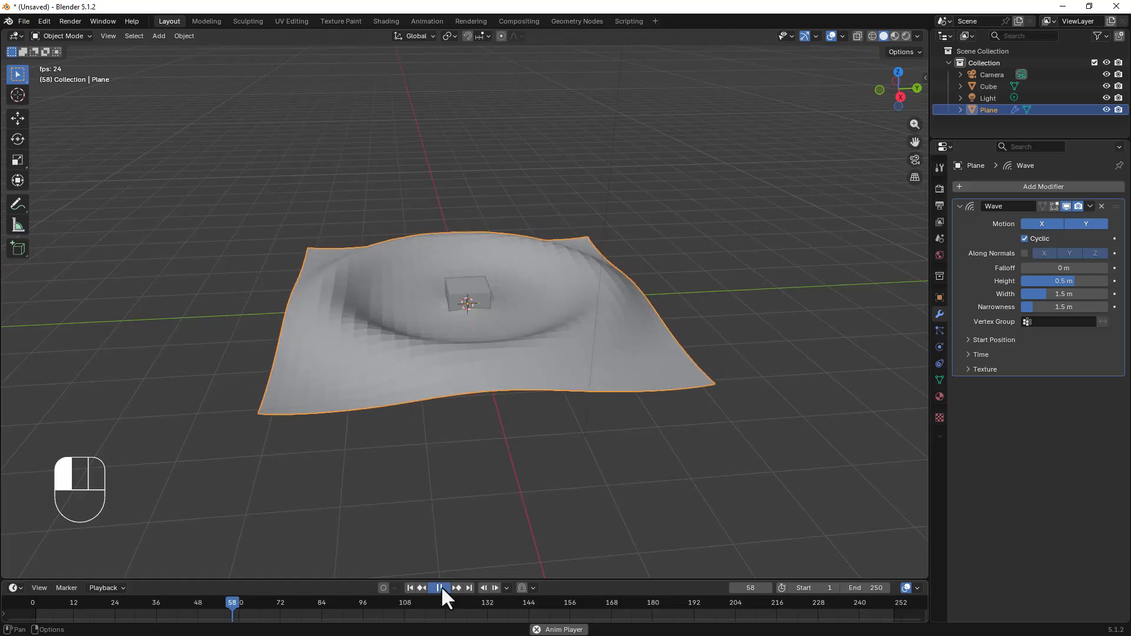
pyautogui.click(440, 587)
# Apply Shade Smooth to the waving plane
pyautogui.scroll(2, 512, 339)
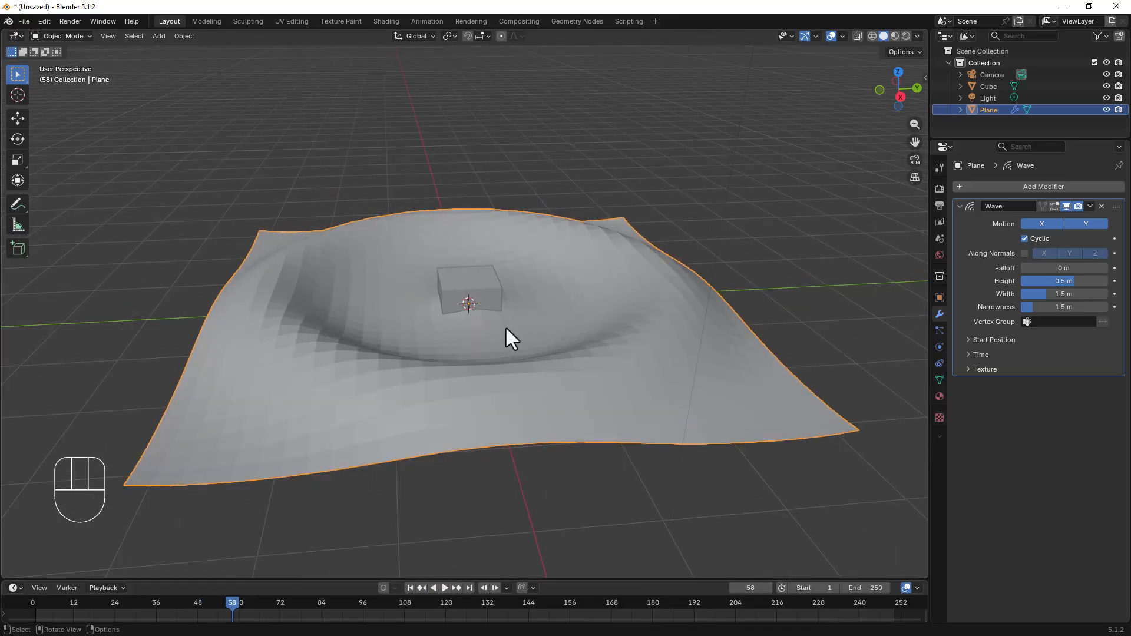
pyautogui.rightClick(398, 365)
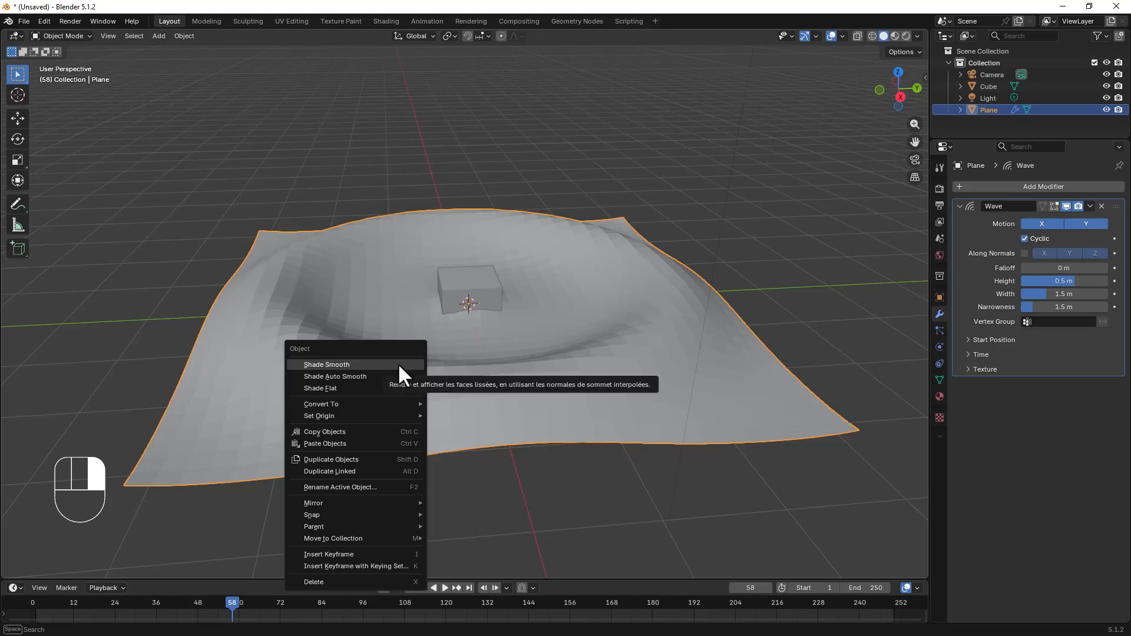
pyautogui.click(363, 364)
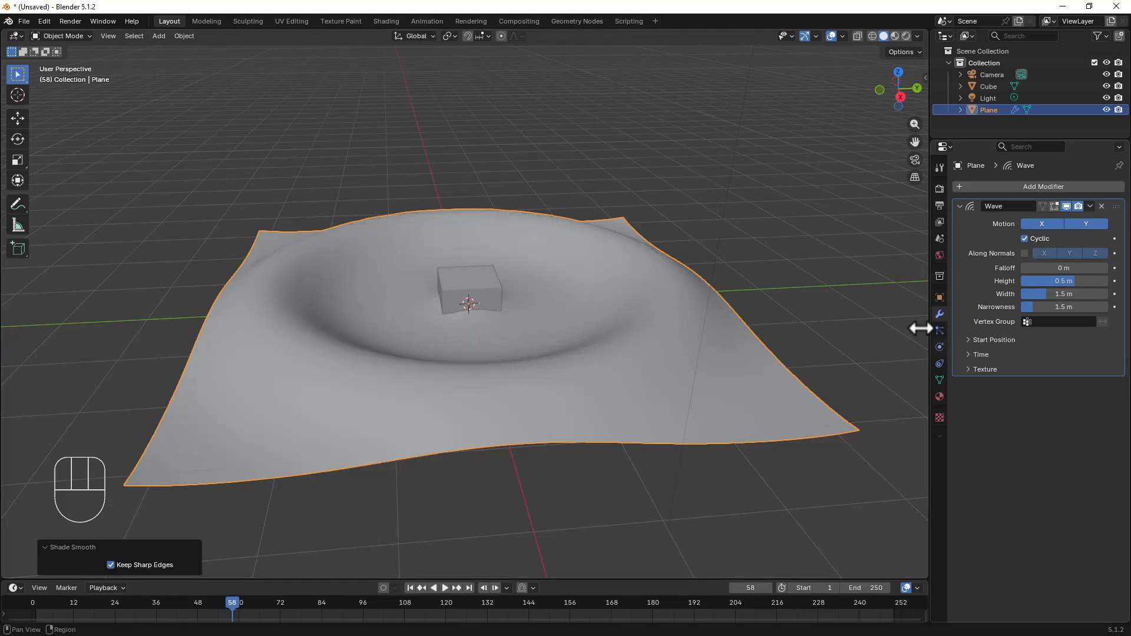
# Set the Wave modifier's time speed to 0.02 and play the animation from frame 1
pyautogui.click(967, 353)
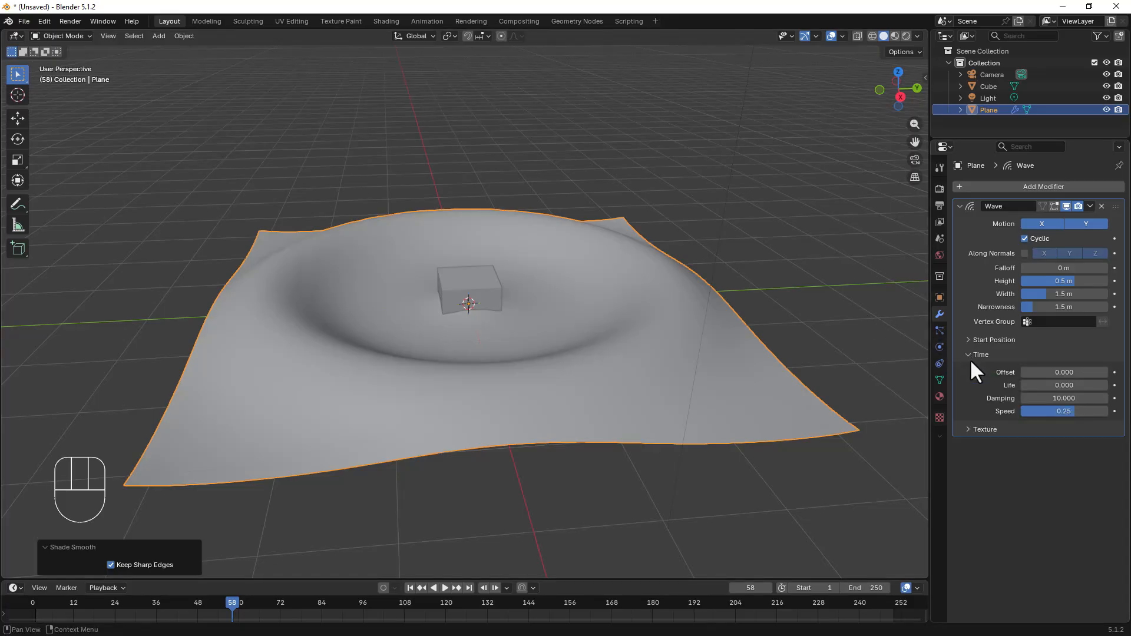
pyautogui.moveTo(1062, 411)
pyautogui.mouseDown()
pyautogui.moveTo(1022, 411)
pyautogui.moveTo(1063, 411)
pyautogui.mouseUp()
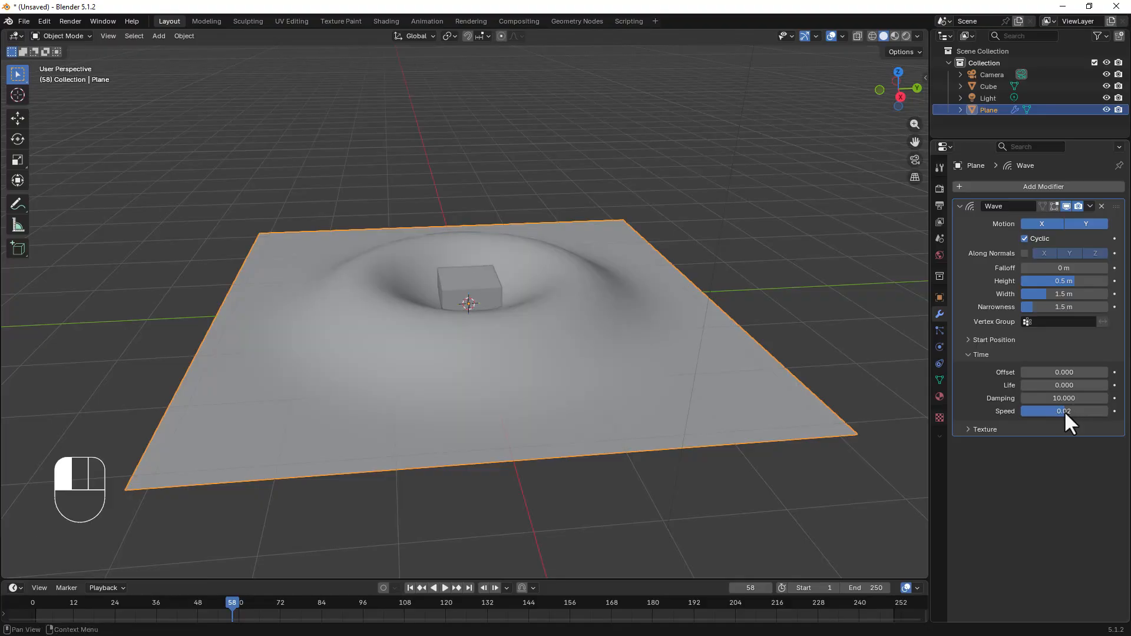
pyautogui.click(410, 588)
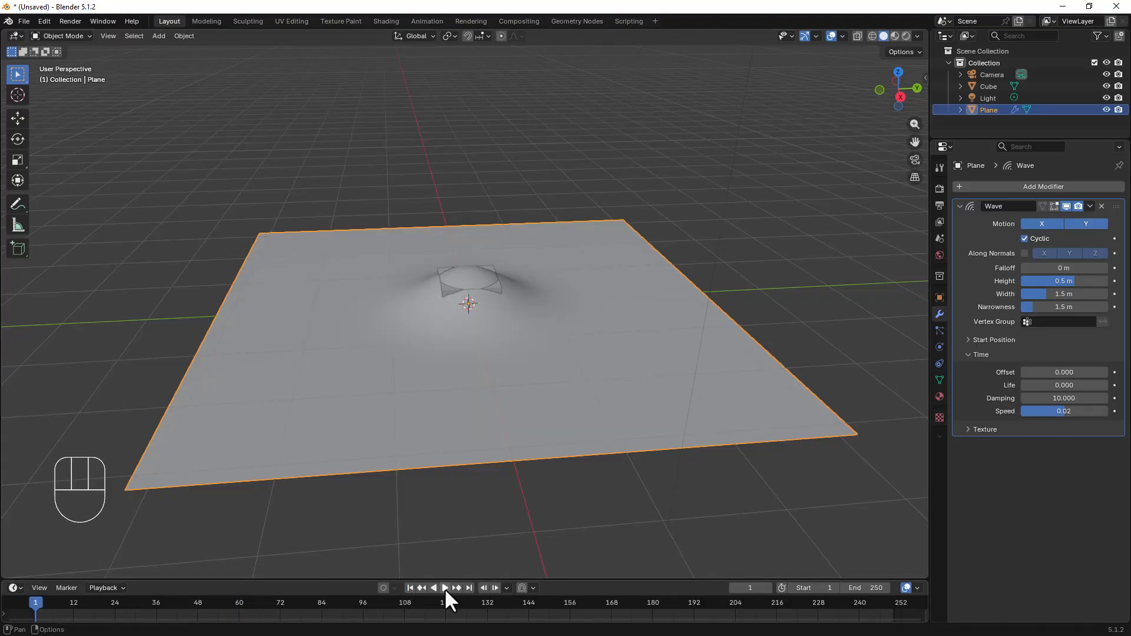
pyautogui.click(444, 588)
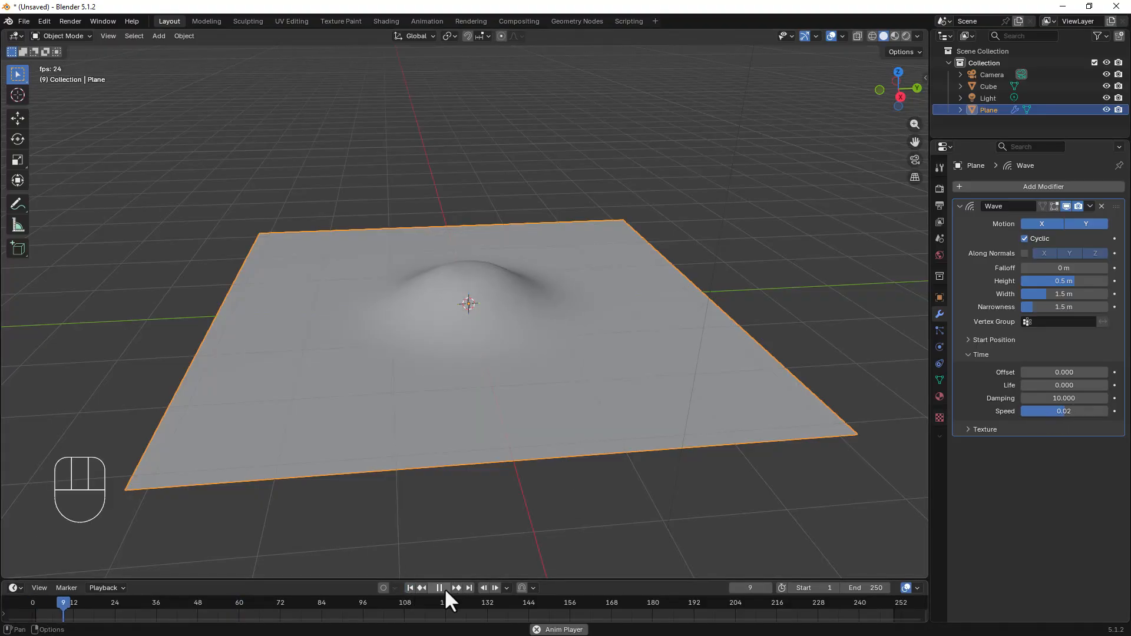
# Set the Wave modifier's speed to 0.4 and replay the animation from the first frame
pyautogui.click(1069, 411)
pyautogui.write('0.')
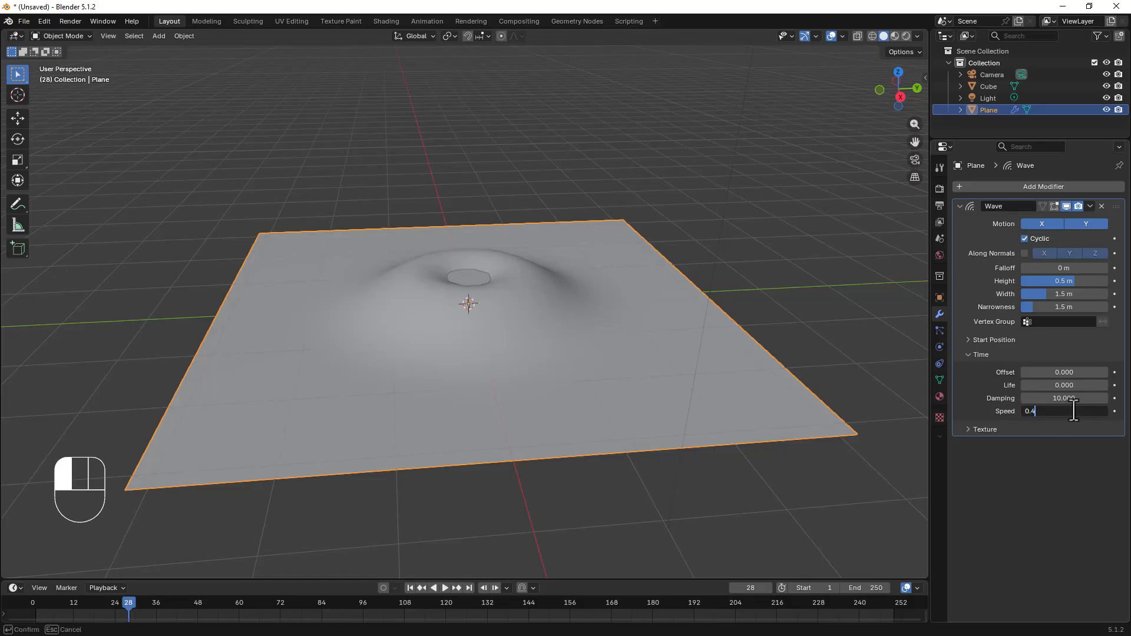
pyautogui.write('4')
pyautogui.press('Return')
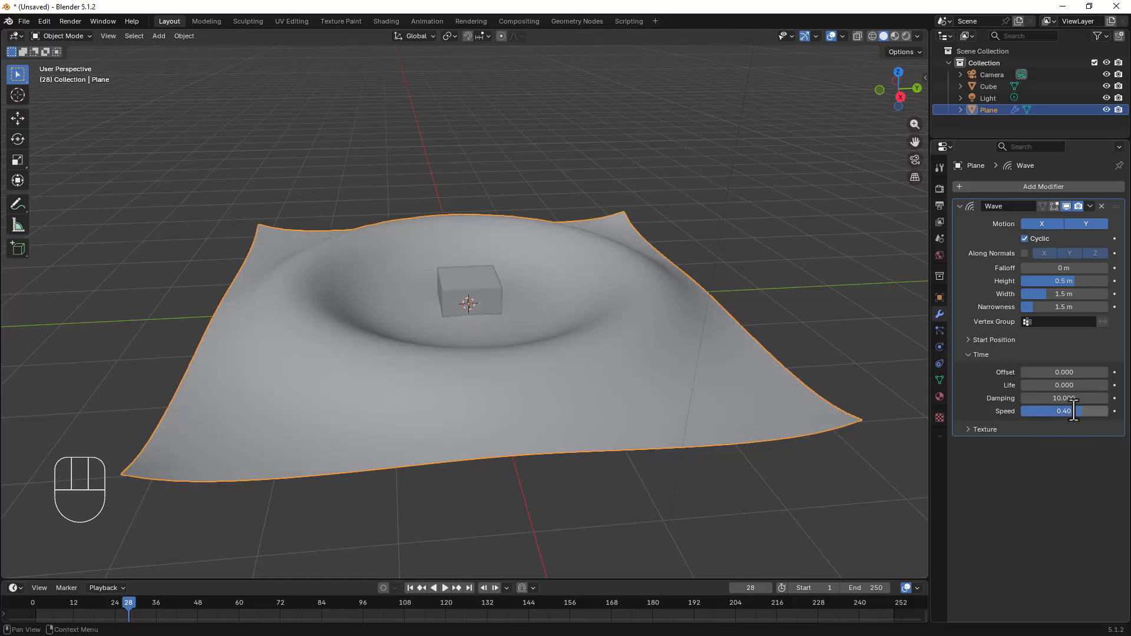
pyautogui.click(410, 588)
pyautogui.click(444, 588)
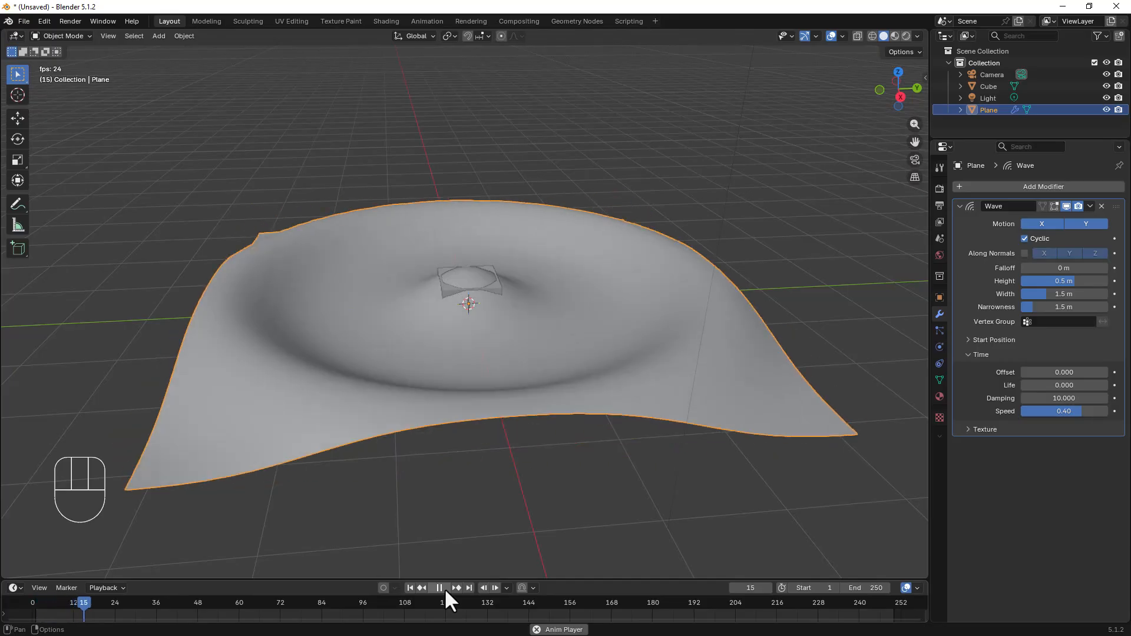
# Reduce the Wave modifier's speed to 0.04 and replay the animation from the start
pyautogui.moveTo(1069, 408); pyautogui.dragTo(1047, 407)
pyautogui.click(411, 587)
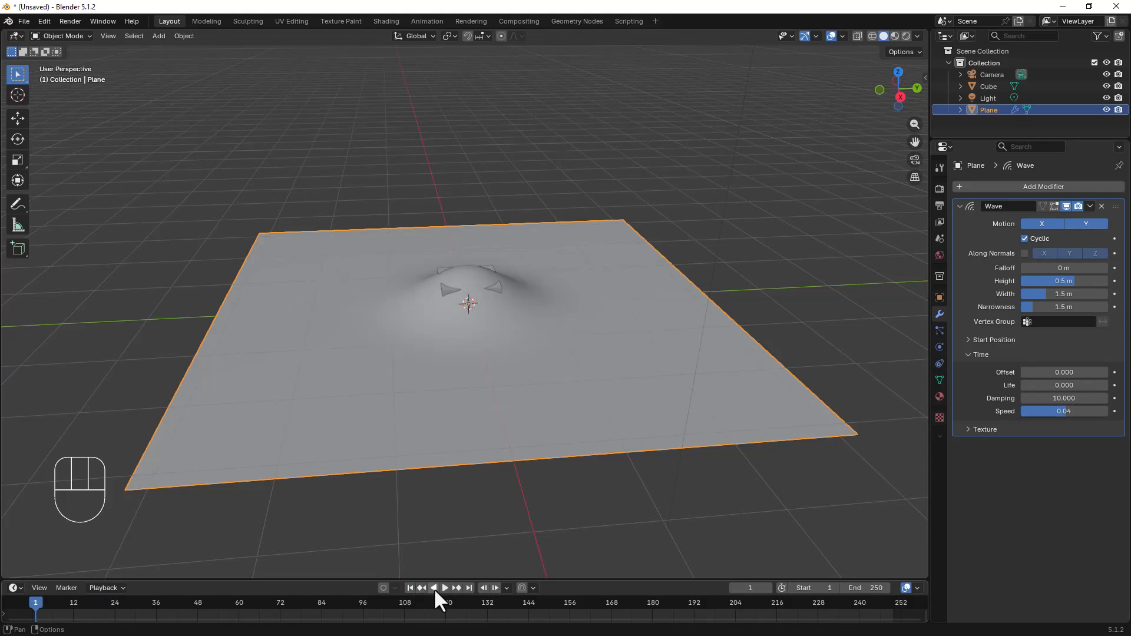
pyautogui.click(442, 588)
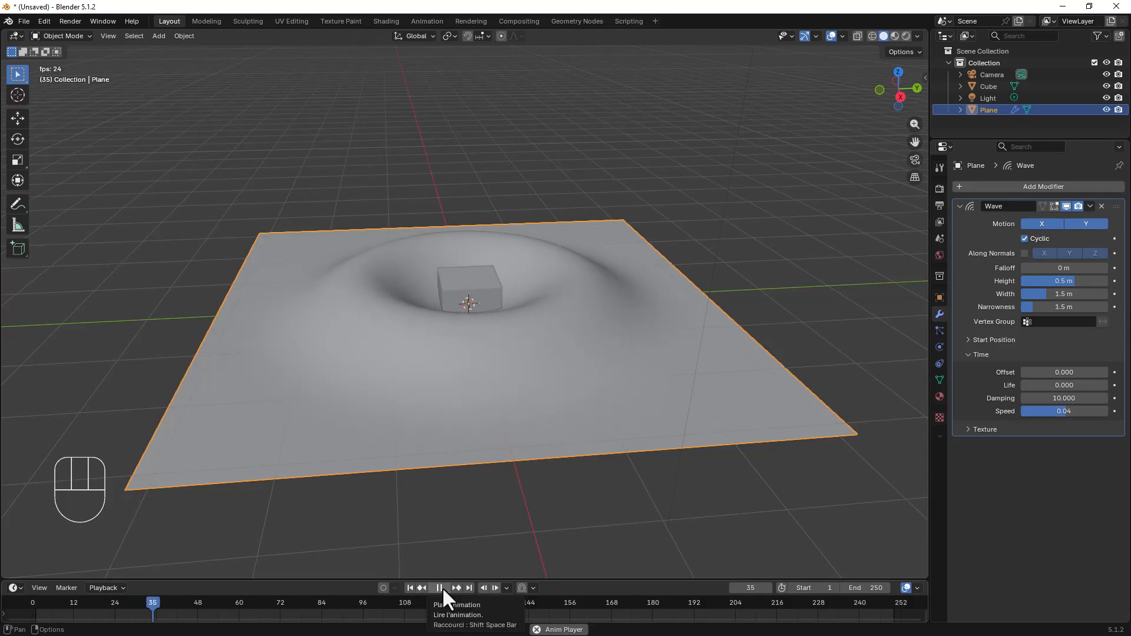
# Set the Wave modifier's height to 0.13 m and falloff to 1 m, and replay the animation from the first frame
pyautogui.click(440, 587)
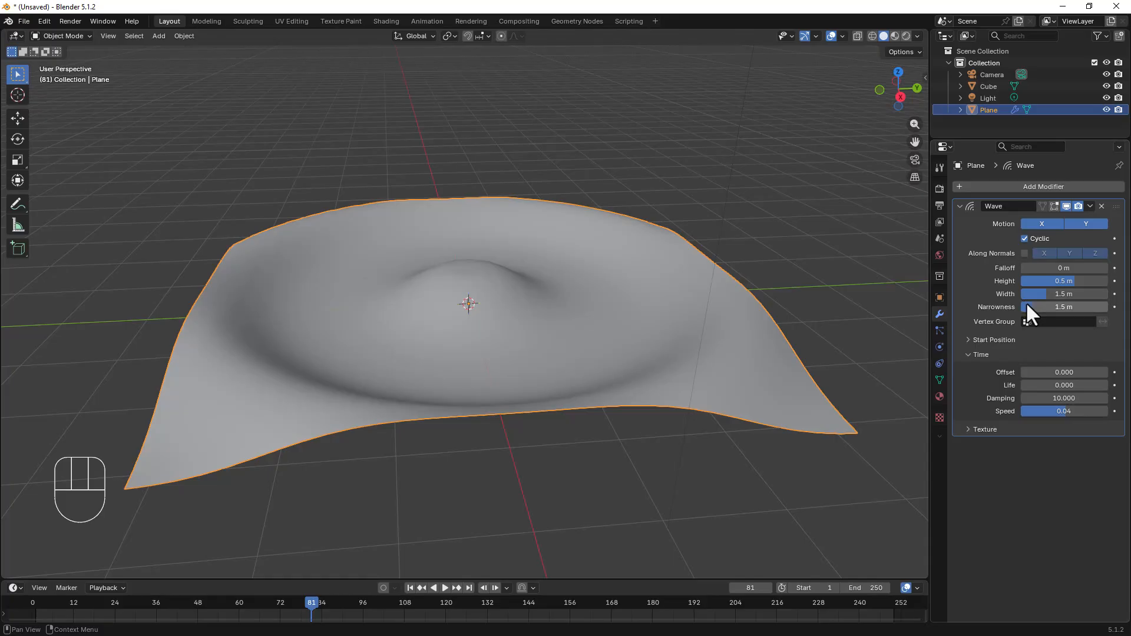
pyautogui.moveTo(1065, 278); pyautogui.dragTo(1013, 278)
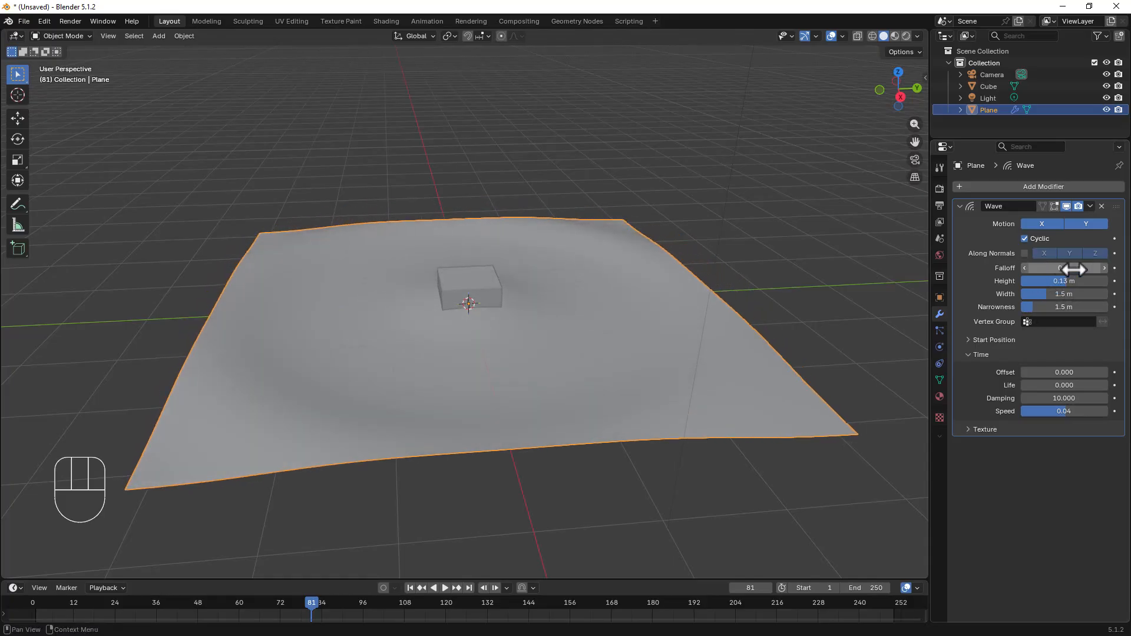
pyautogui.click(1104, 268)
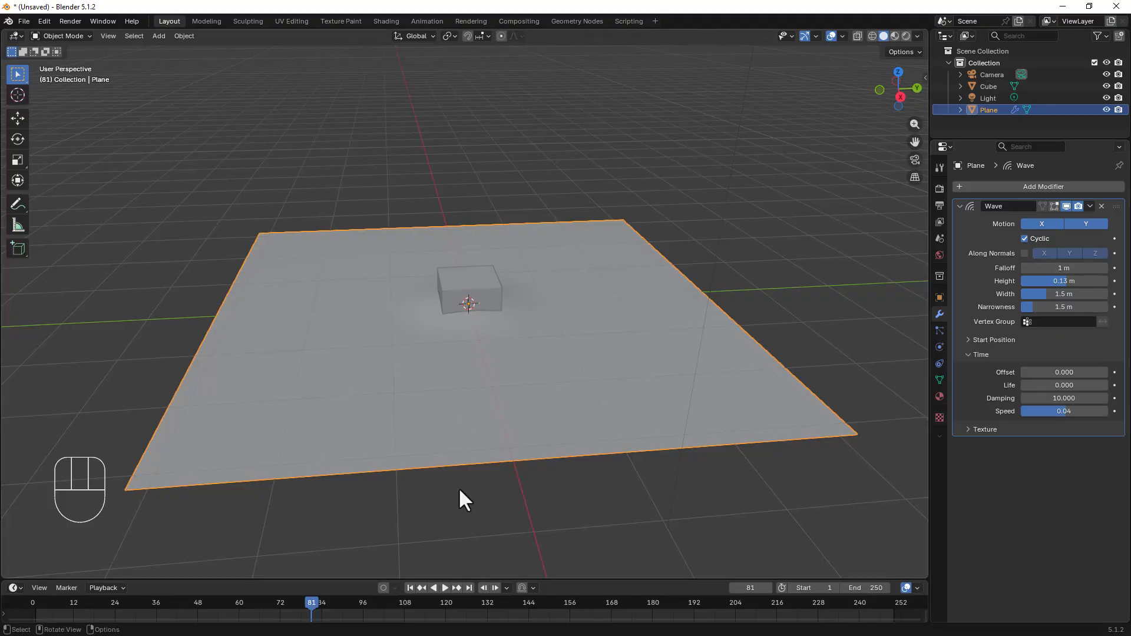
pyautogui.click(410, 587)
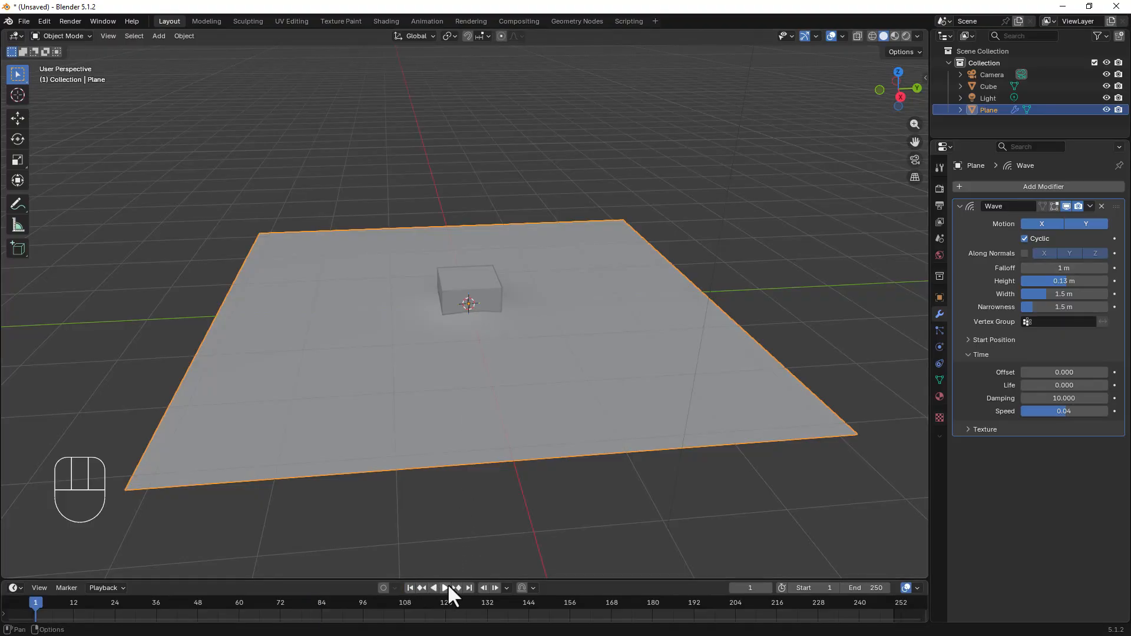
pyautogui.click(446, 587)
pyautogui.click(446, 587)
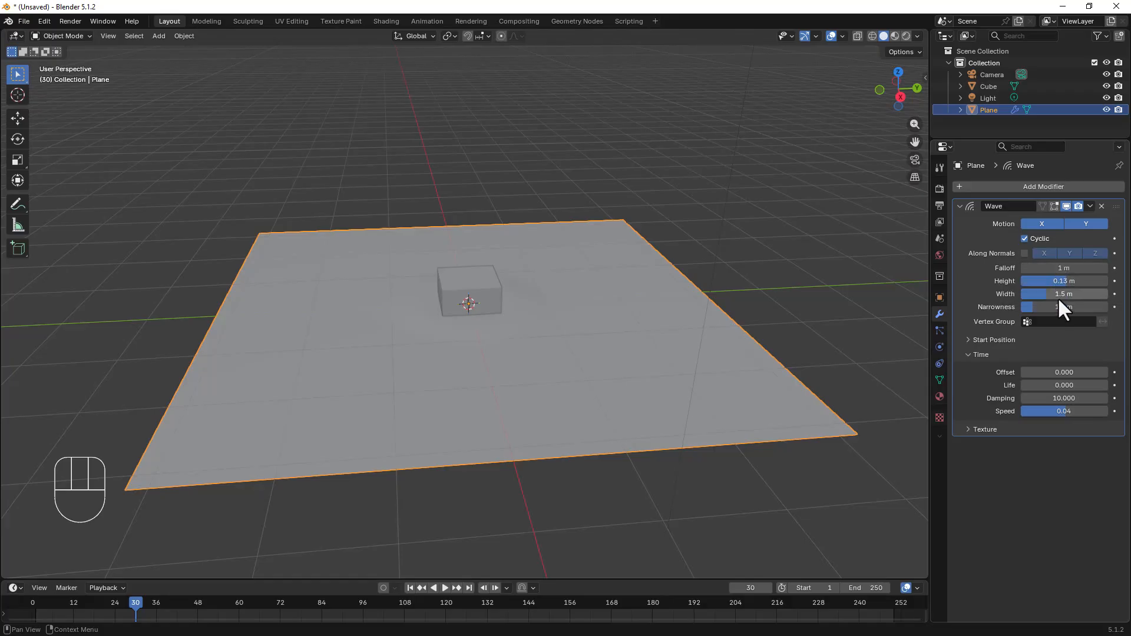
# Set the Wave modifier's width to 2.1 m and falloff to 15 m, and preview the animation
pyautogui.moveTo(1048, 292); pyautogui.dragTo(1089, 268)
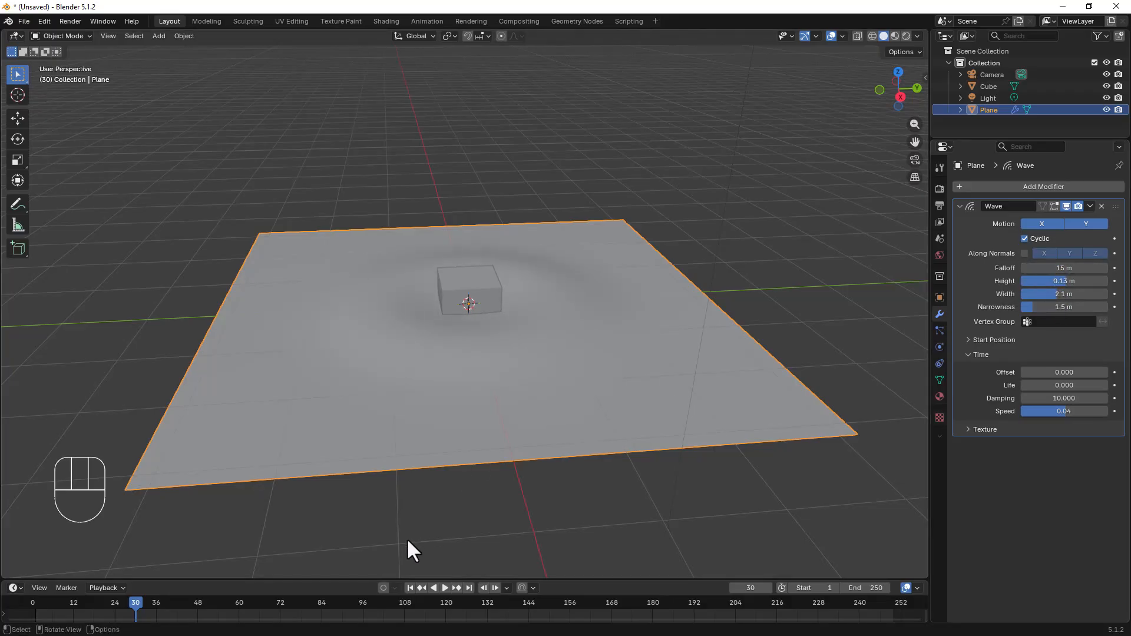
pyautogui.click(441, 588)
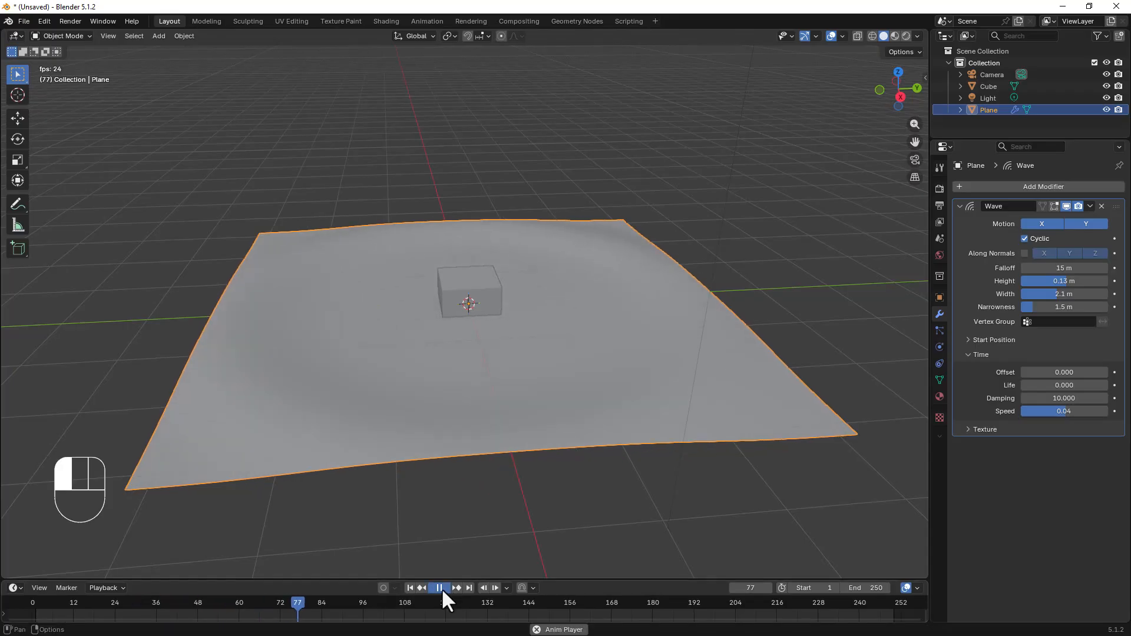
pyautogui.click(442, 588)
# Set the Wave modifier's speed to 0.05 and replay the animation from frame 1
pyautogui.click(1073, 410)
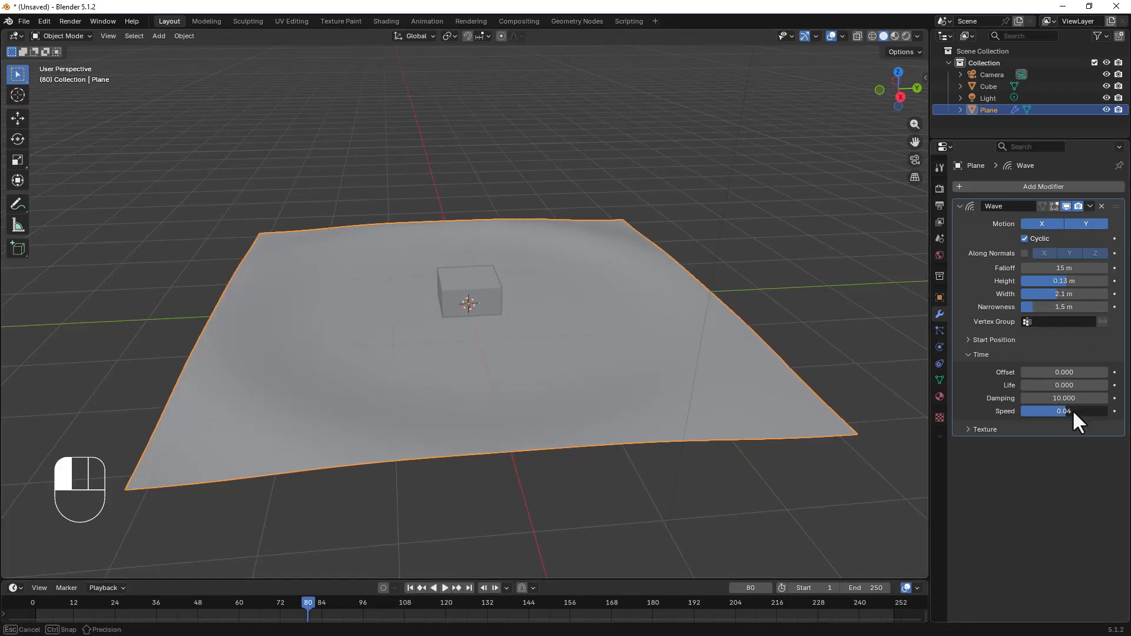
pyautogui.write('0.')
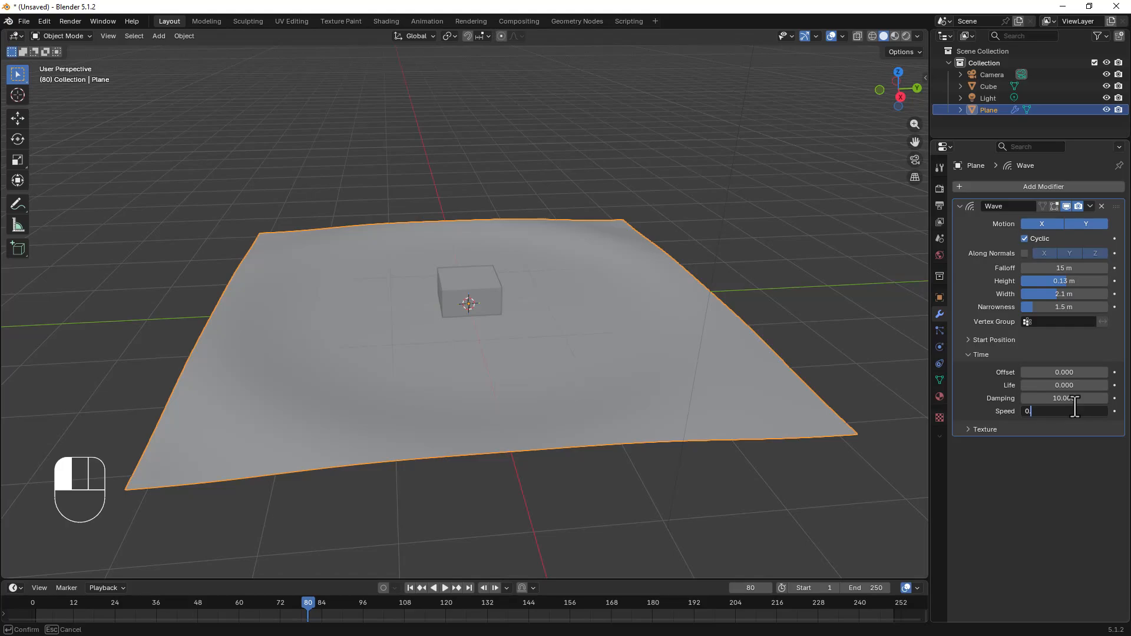
pyautogui.write('05')
pyautogui.press('Return')
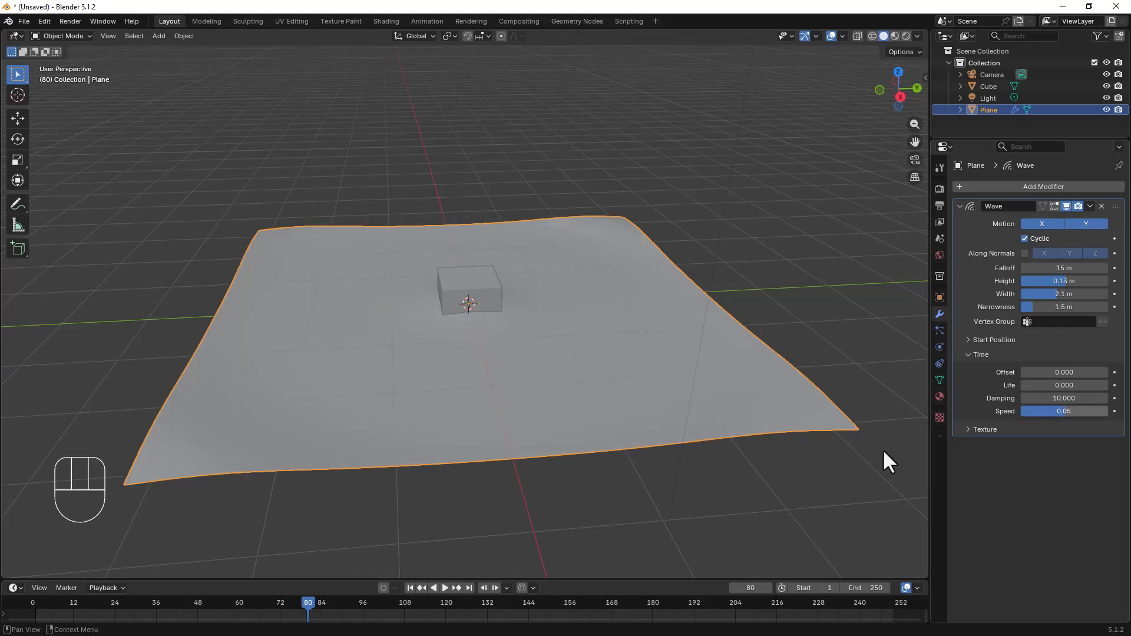
pyautogui.click(409, 587)
pyautogui.click(443, 587)
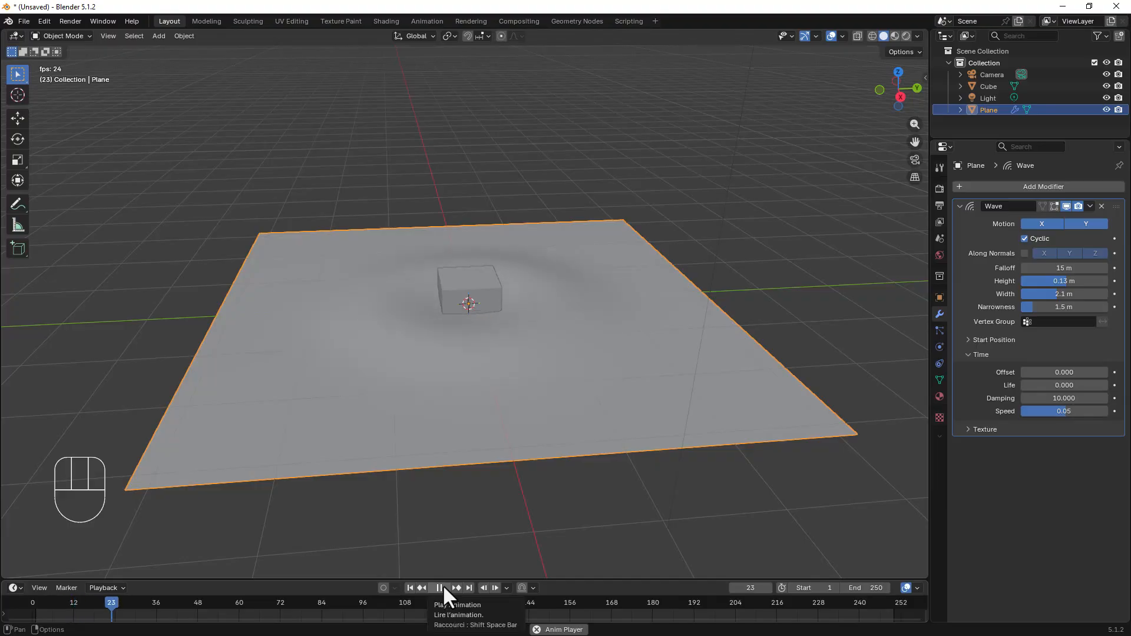
pyautogui.click(440, 588)
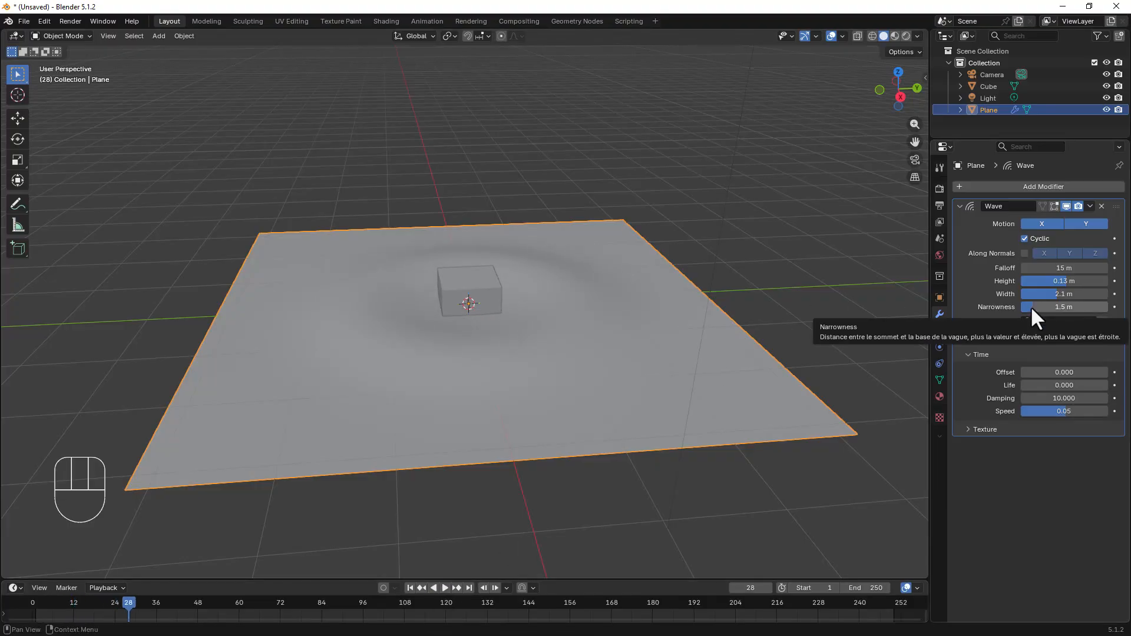
# Set the Wave modifier's narrowness and width to 2.5 m each and replay the animation from the start
pyautogui.moveTo(1031, 306); pyautogui.dragTo(1062, 292)
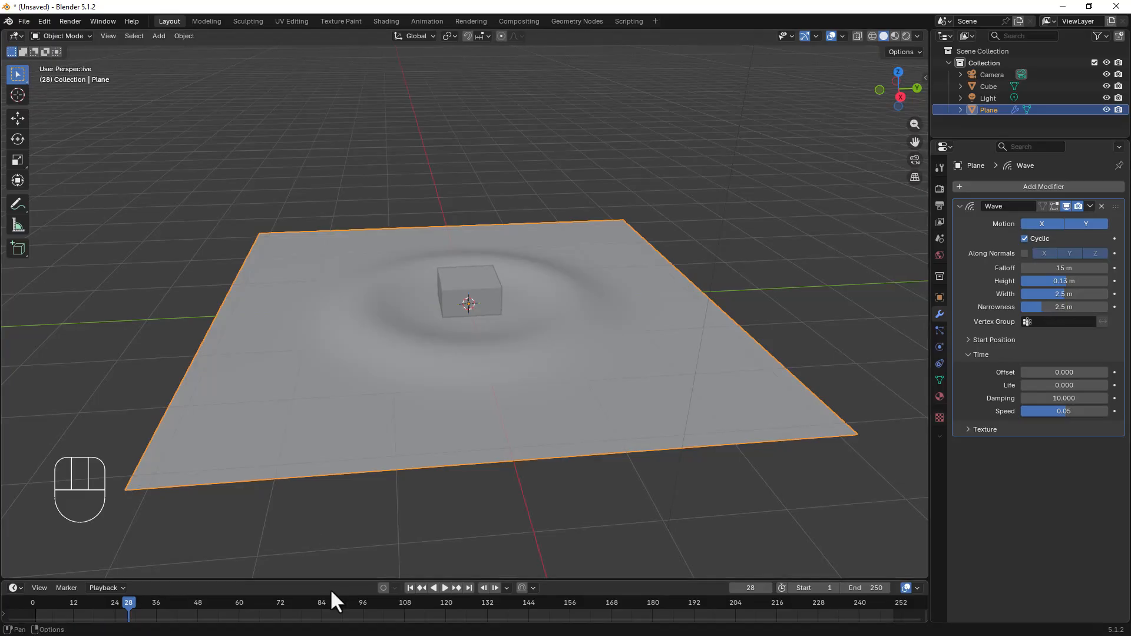
pyautogui.click(410, 588)
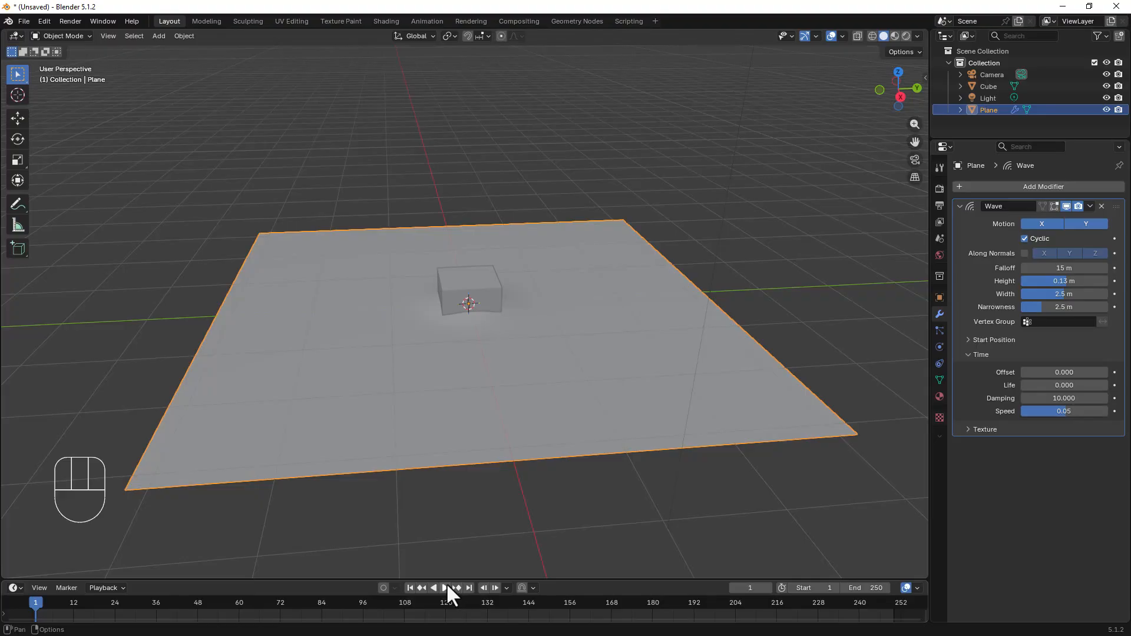
pyautogui.click(444, 588)
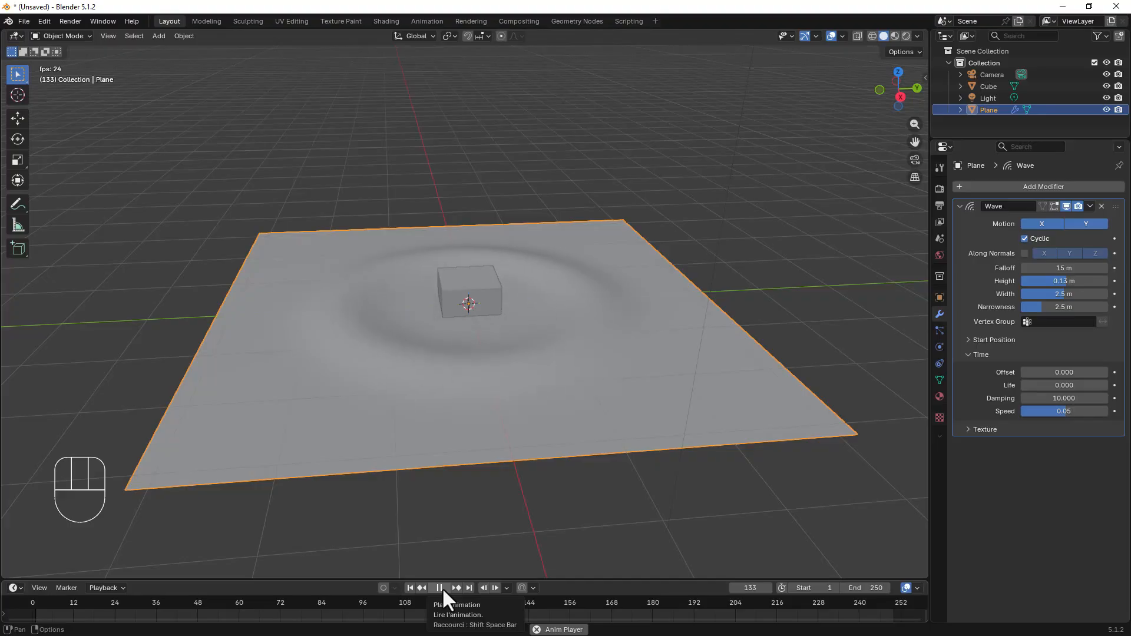
pyautogui.click(439, 588)
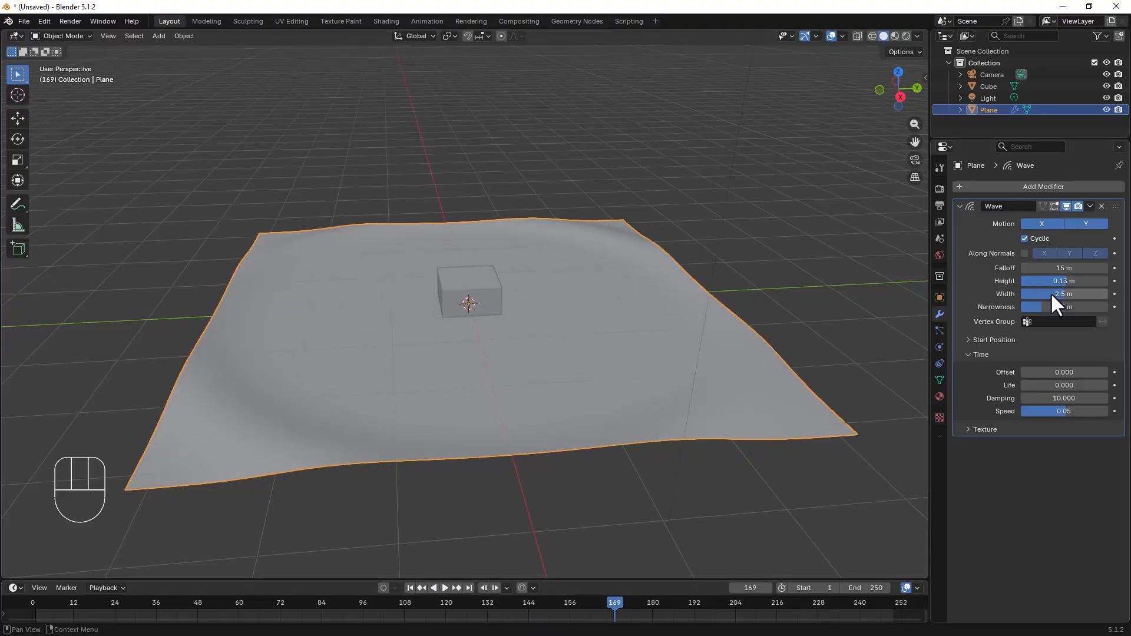
# Reduce the Wave modifier's width to 0.8 m and replay the animation from the first frame
pyautogui.moveTo(1058, 292); pyautogui.dragTo(1006, 293)
pyautogui.click(411, 587)
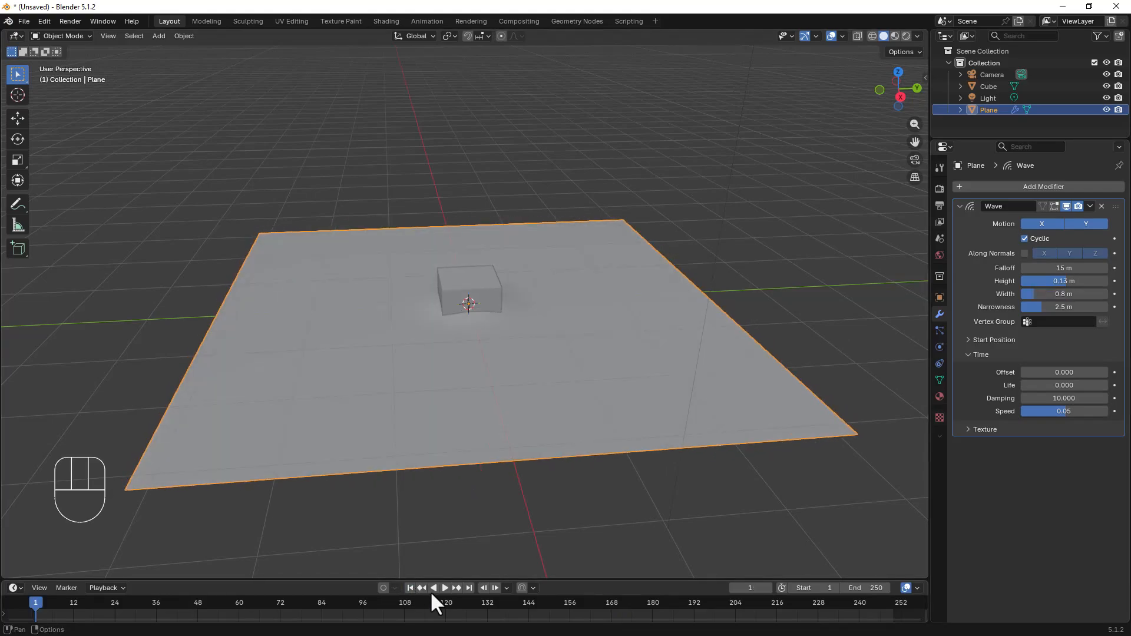
pyautogui.click(444, 588)
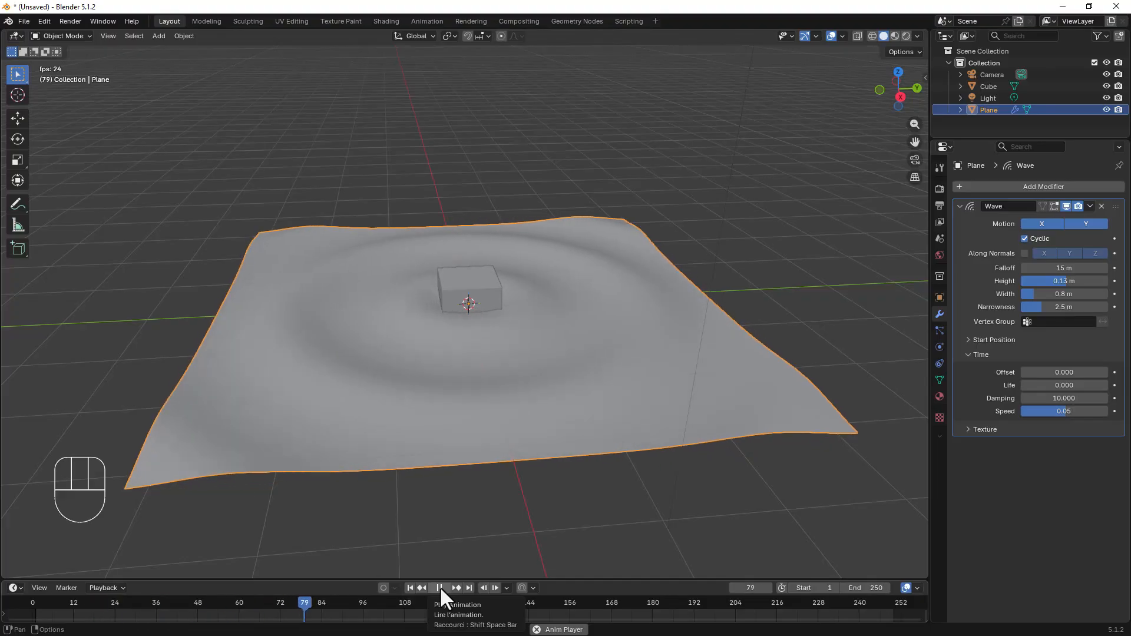
pyautogui.click(439, 587)
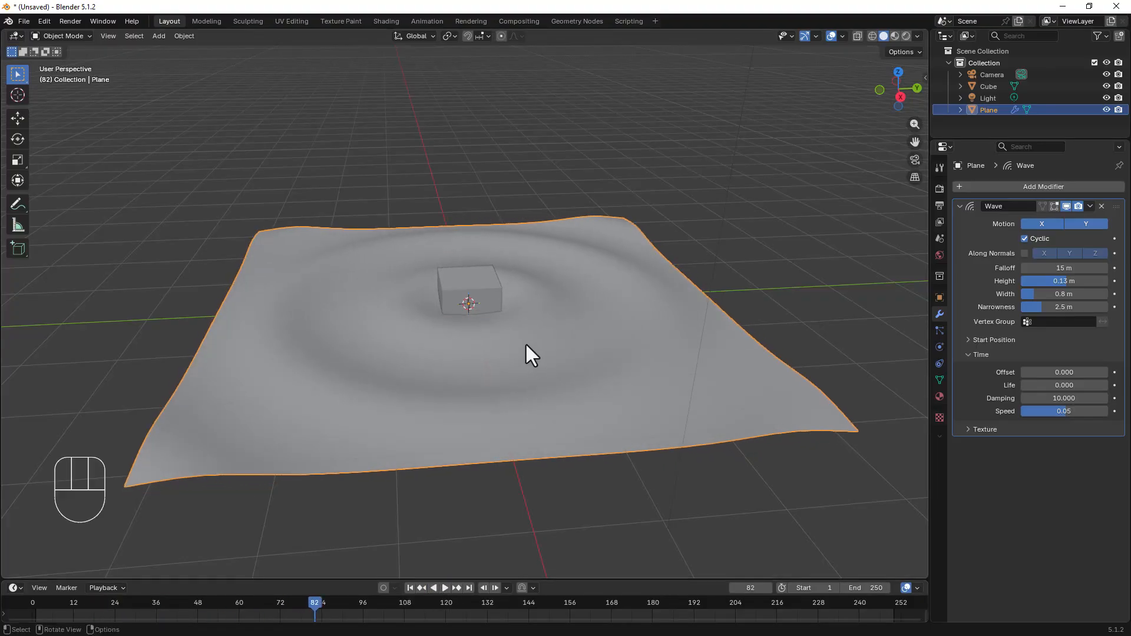
# Deselect the plane's vertices in Edit Mode and examine the grid around the cube
pyautogui.press('Tab')
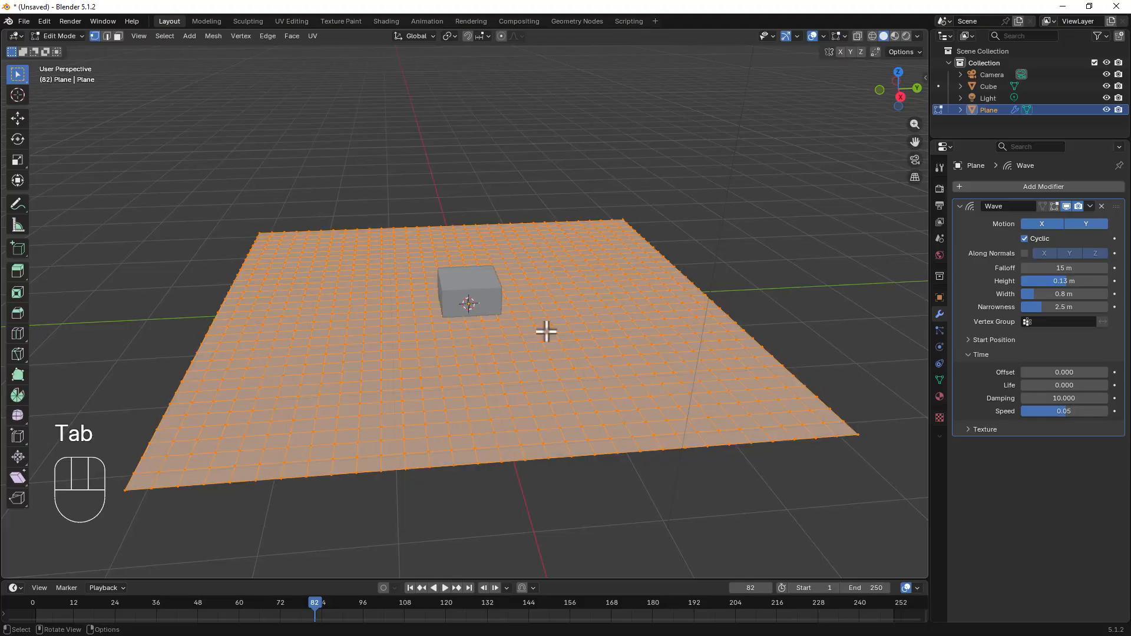
pyautogui.scroll(2, 484, 328)
pyautogui.scroll(-3, 484, 329)
pyautogui.click(541, 164)
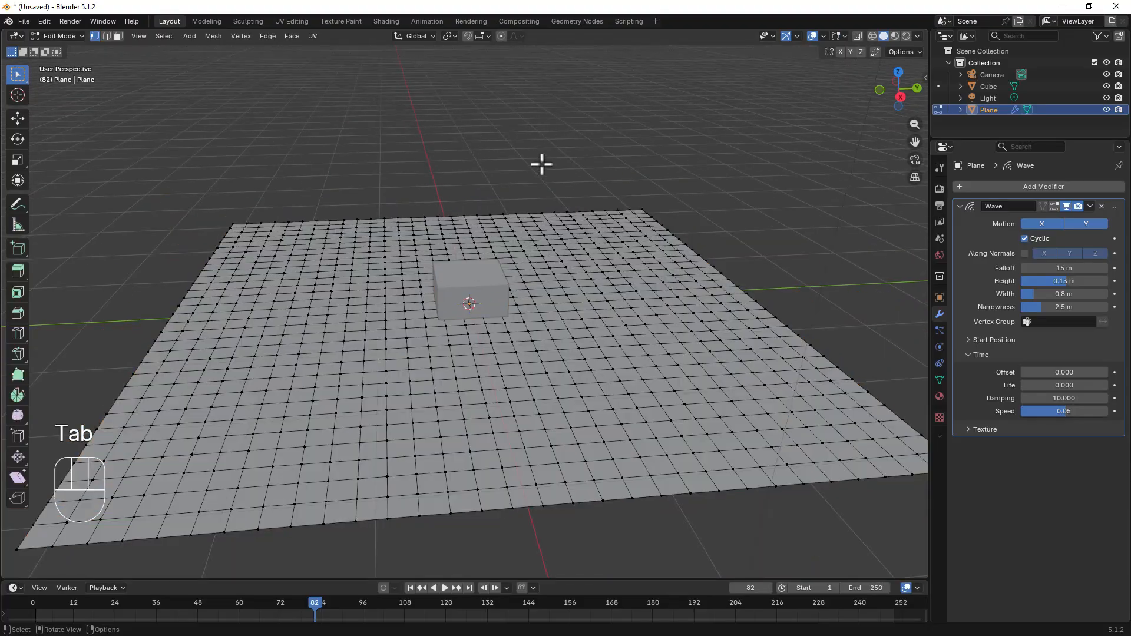
pyautogui.moveTo(554, 172); pyautogui.dragTo(515, 242, button='middle')
pyautogui.moveTo(446, 369)
pyautogui.mouseDown(button='middle')
pyautogui.moveTo(457, 330)
pyautogui.moveTo(447, 375)
pyautogui.mouseUp(button='middle')
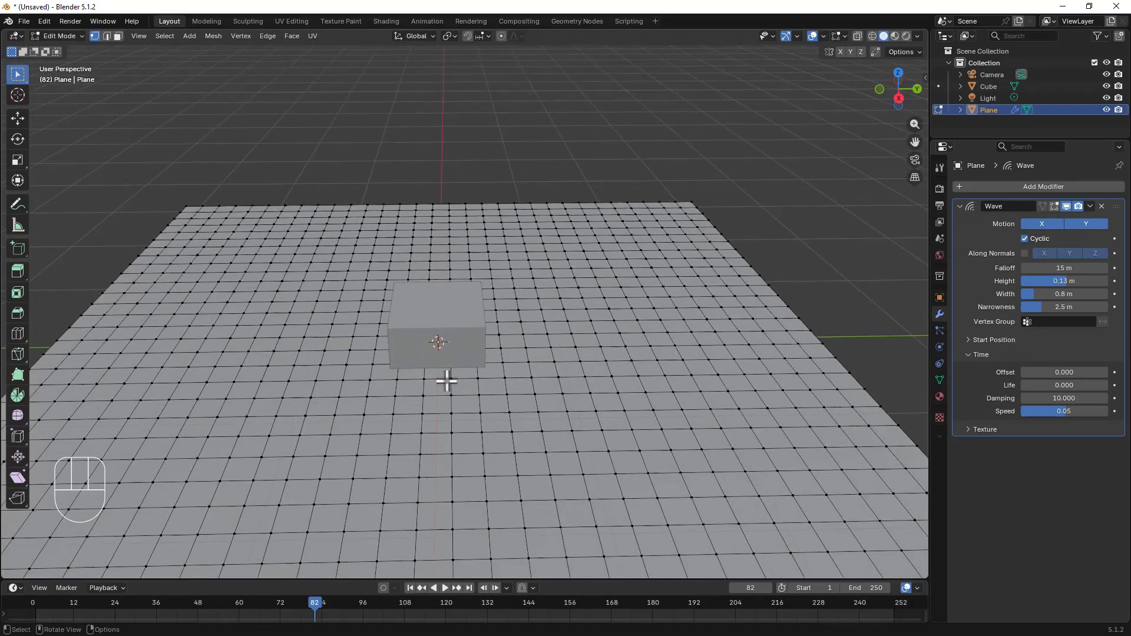
pyautogui.press('Tab')
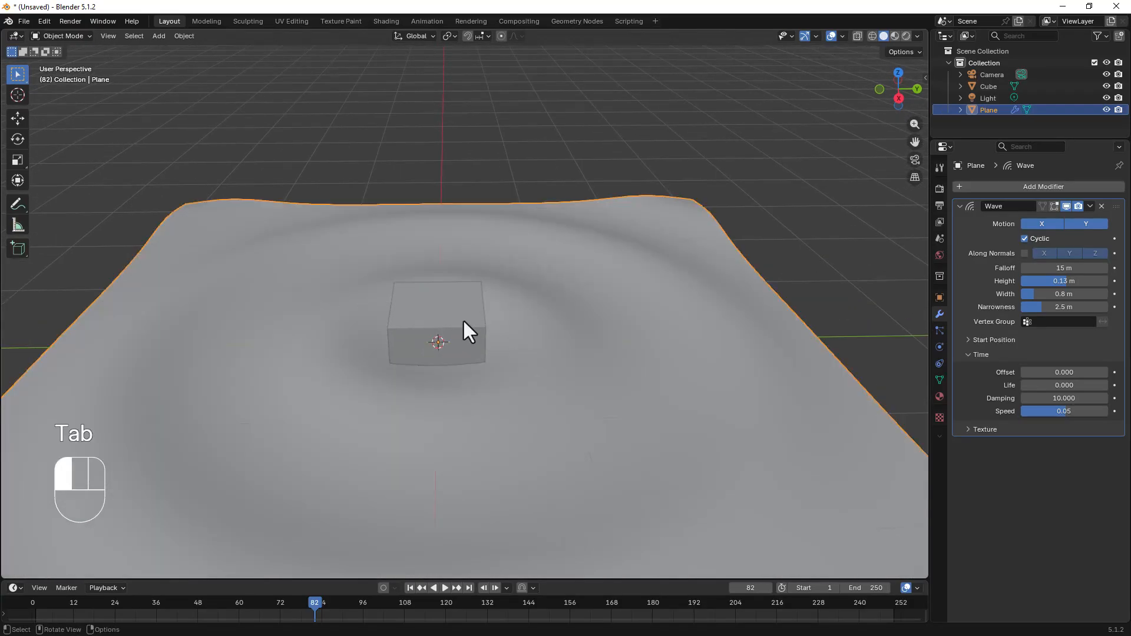
# Hide the cube and enter Edit Mode on the plane
pyautogui.click(464, 319)
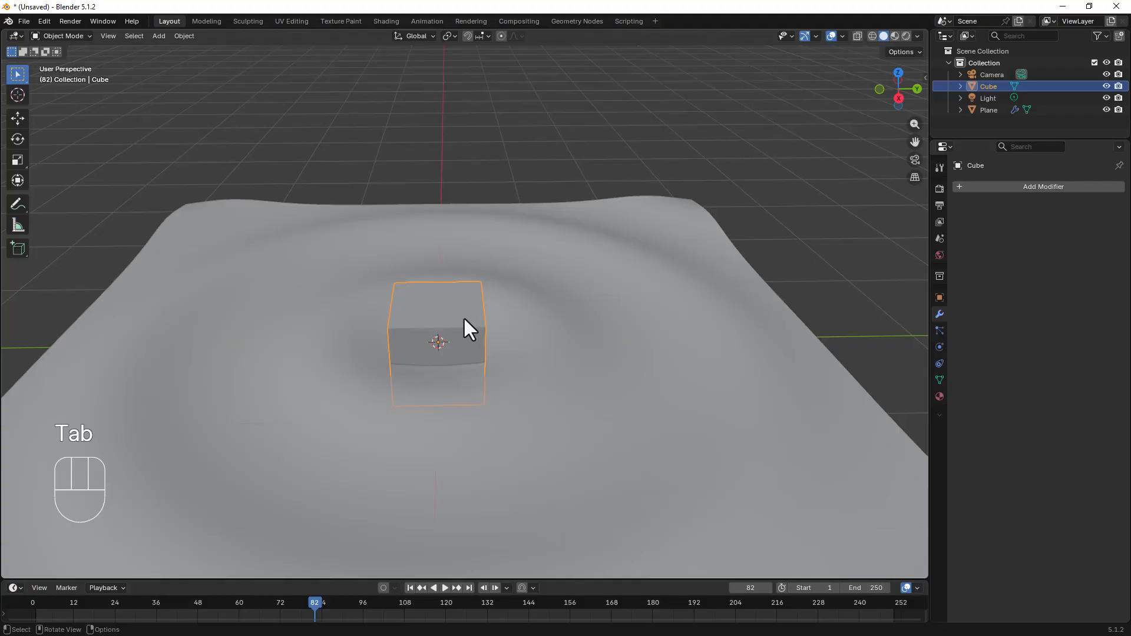
pyautogui.press('h')
pyautogui.press('Tab')
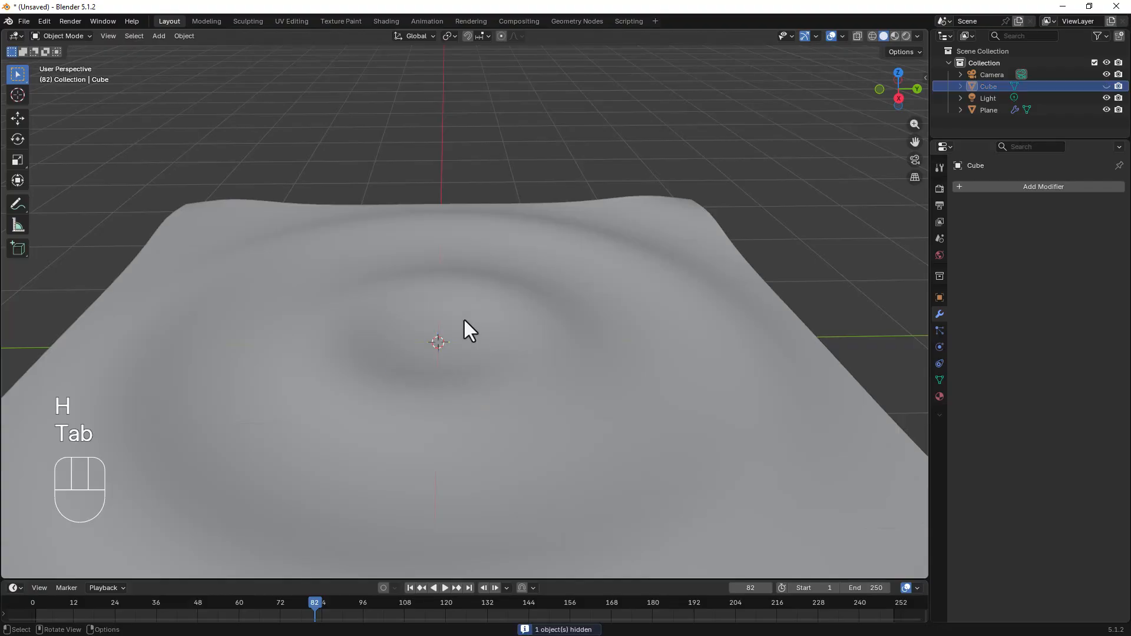
pyautogui.click(454, 367)
pyautogui.press('Tab')
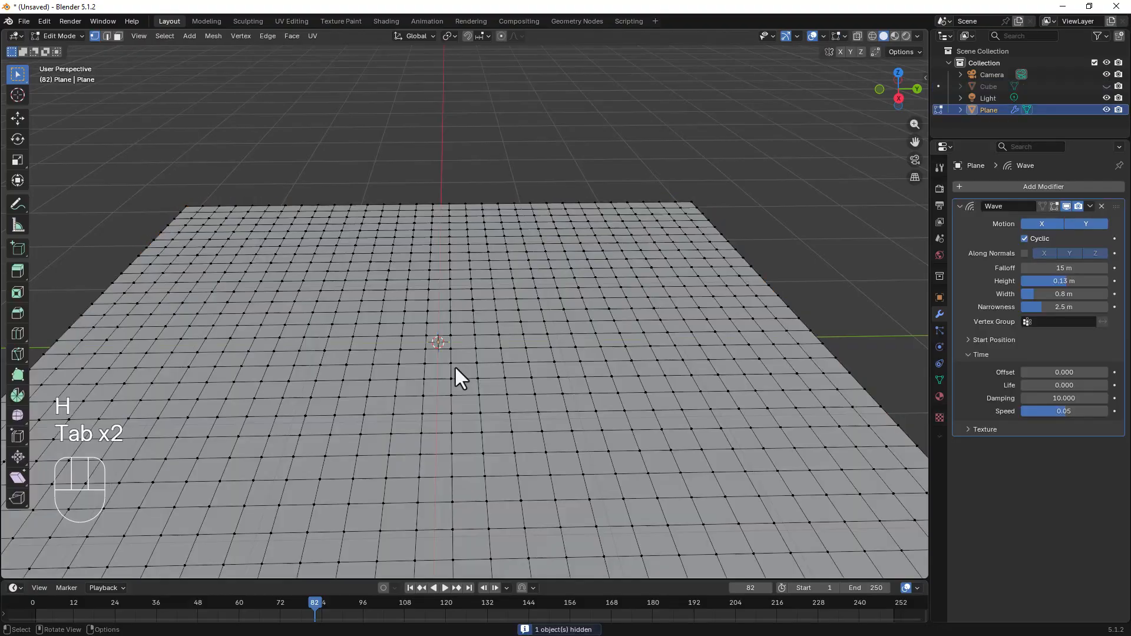
# Select three plane vertices forming a triangle around the centre and return to Object Mode
pyautogui.click(401, 350)
pyautogui.keyDown('shift'); pyautogui.click(473, 300); pyautogui.keyUp('shift')
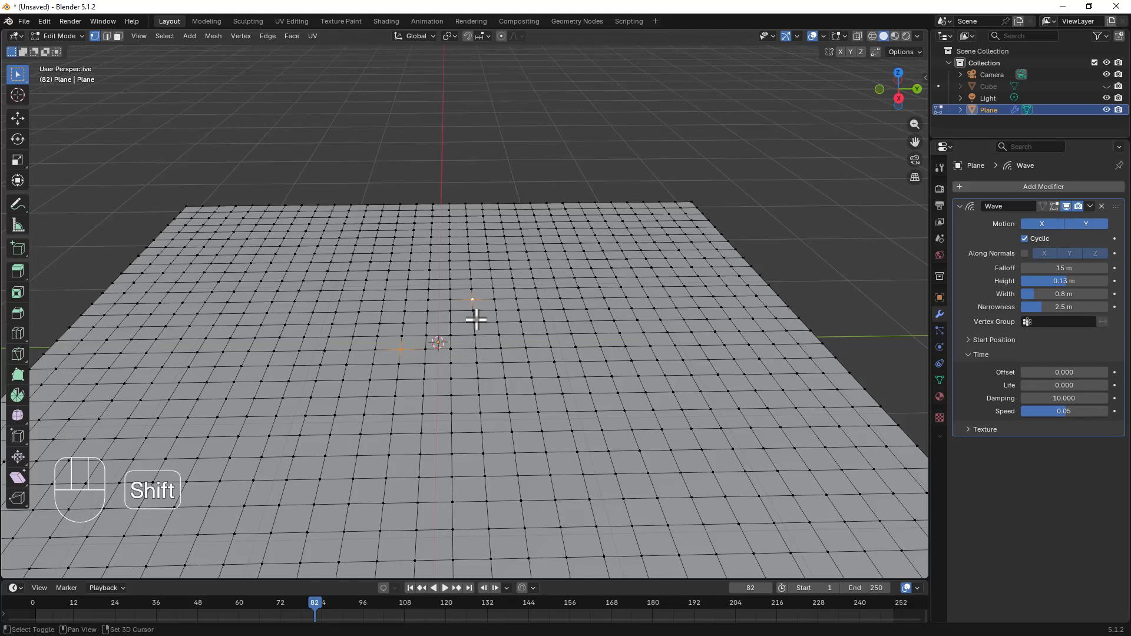
pyautogui.keyDown('shift'); pyautogui.click(478, 377); pyautogui.keyUp('shift')
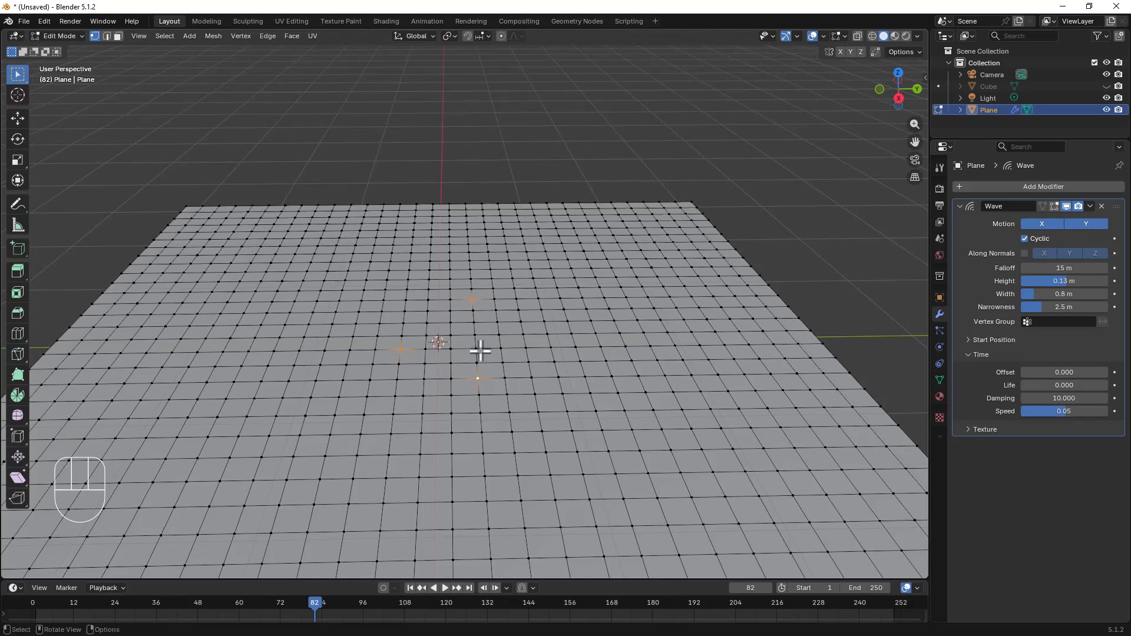
pyautogui.press('Tab')
# Unhide the cube and deselect all objects
pyautogui.scroll(-3, 479, 352)
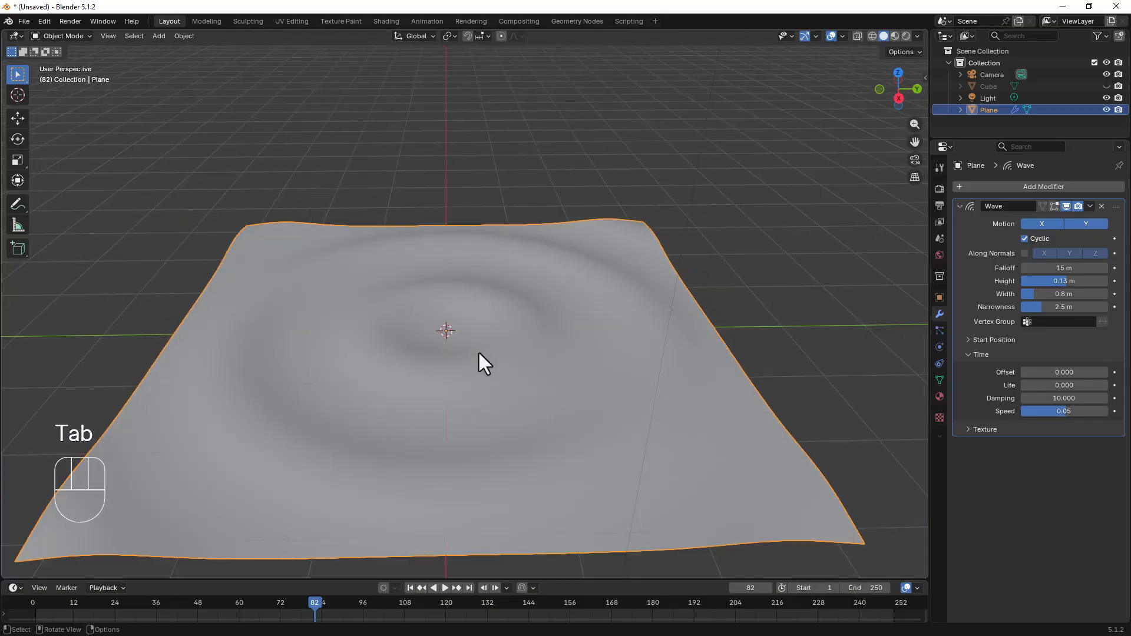
pyautogui.keyDown('shift'); pyautogui.moveTo(484, 336); pyautogui.dragTo(515, 157, button='middle'); pyautogui.keyUp('shift')
pyautogui.hotkey('alt', 'h')
pyautogui.click(513, 162)
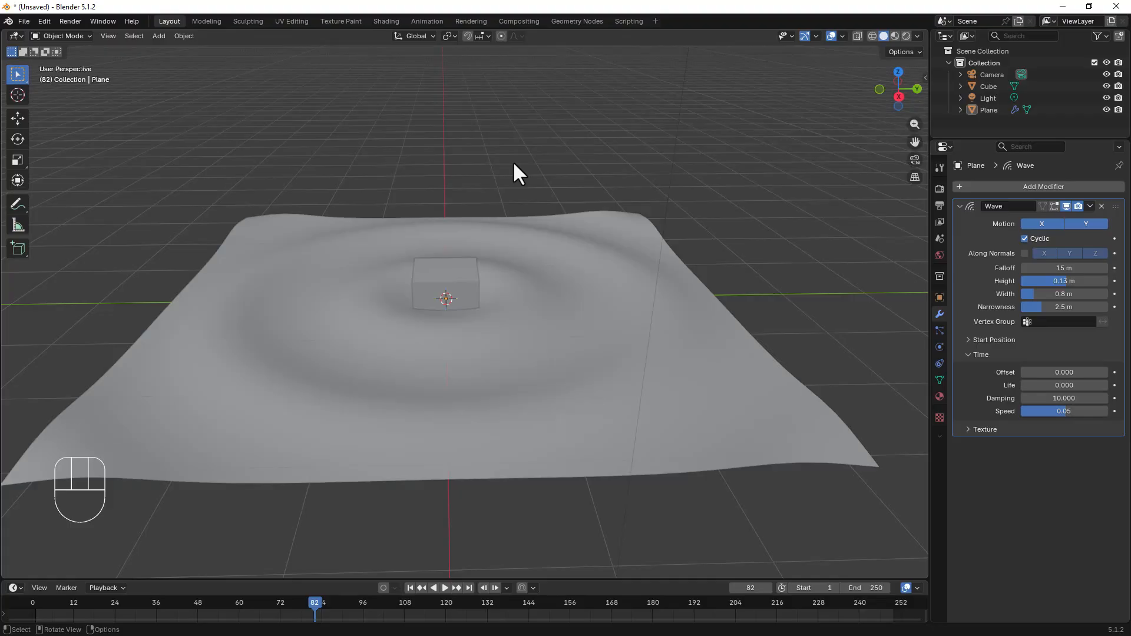
# Select the cube with the plane as active object and vertex-parent the cube to the plane's three selected vertices in Edit Mode
pyautogui.click(460, 272)
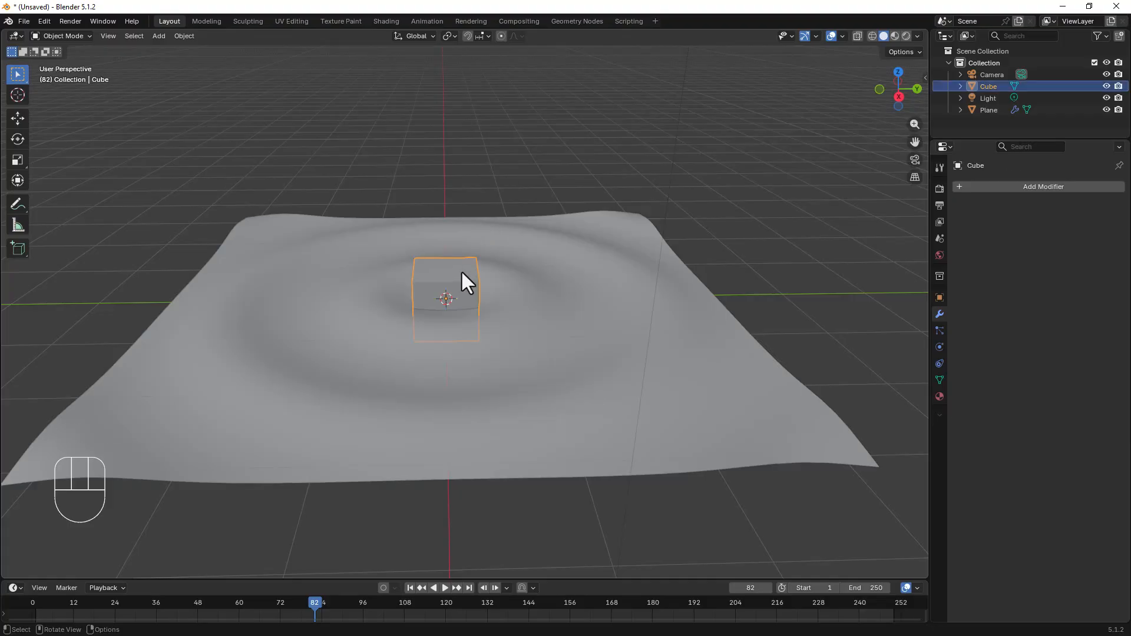
pyautogui.press('shift')
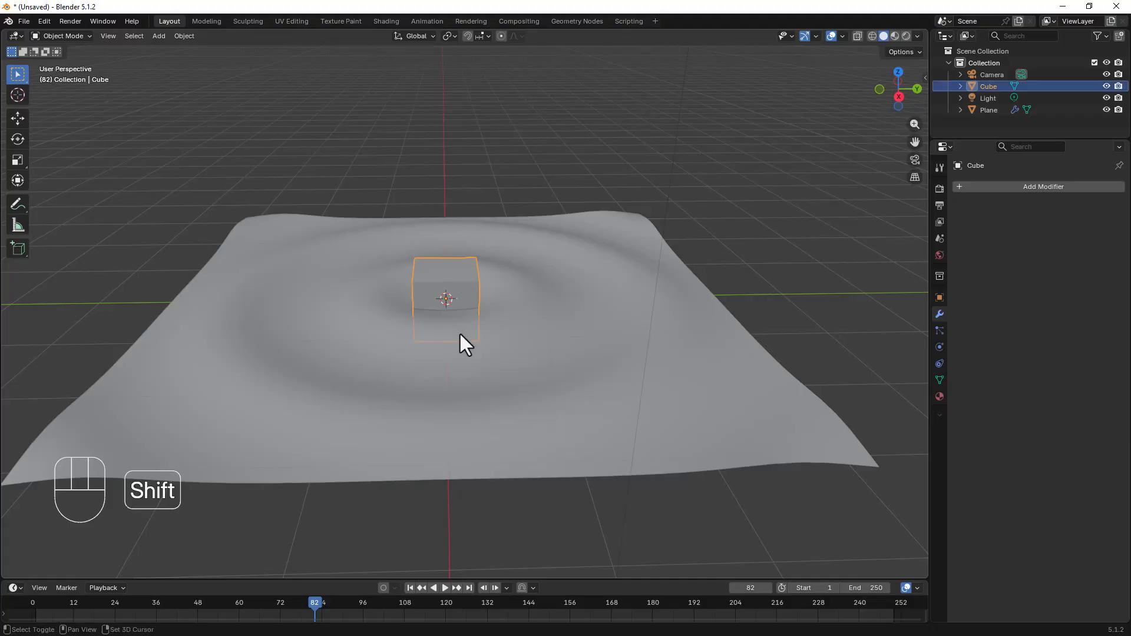
pyautogui.keyDown('shift'); pyautogui.click(462, 368); pyautogui.keyUp('shift')
pyautogui.press('Tab')
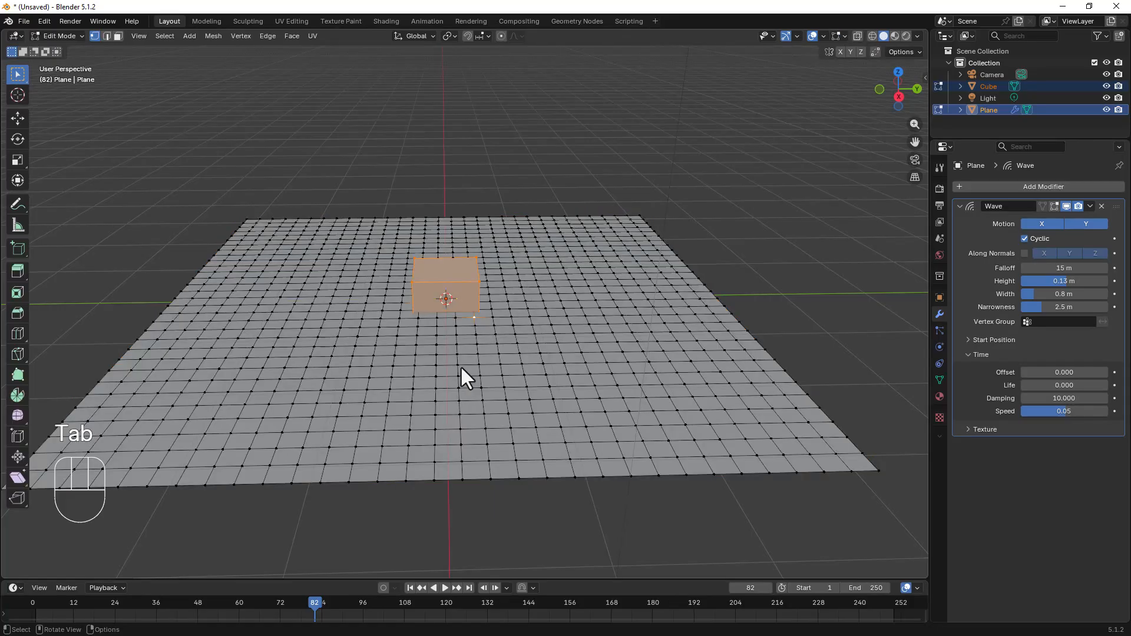
pyautogui.press('ctrl')
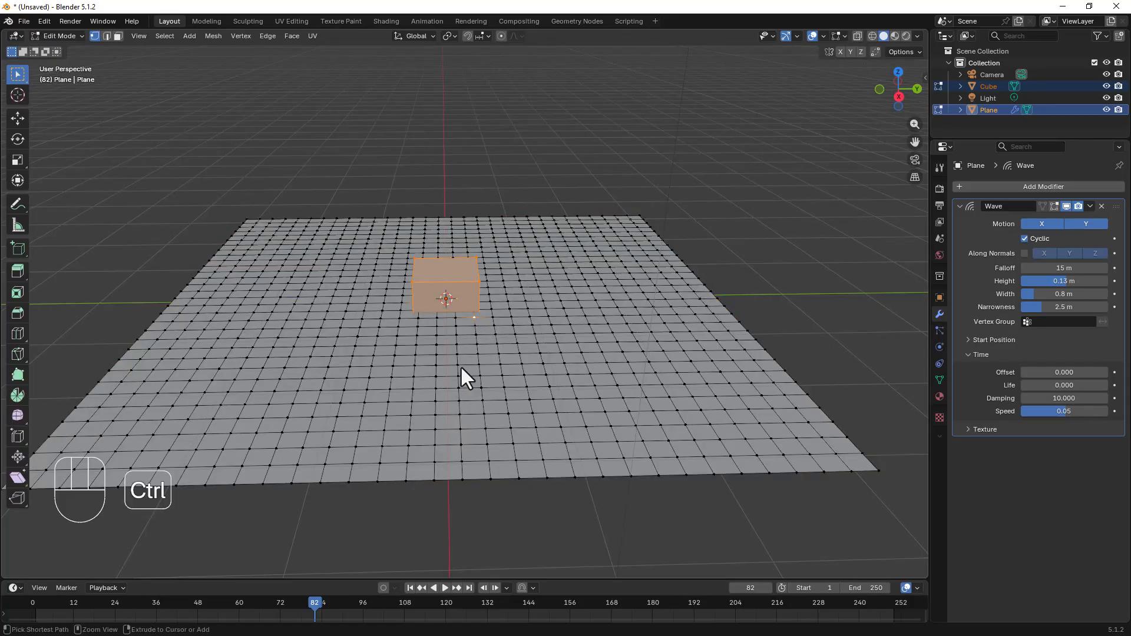
pyautogui.hotkey('ctrl', 'p')
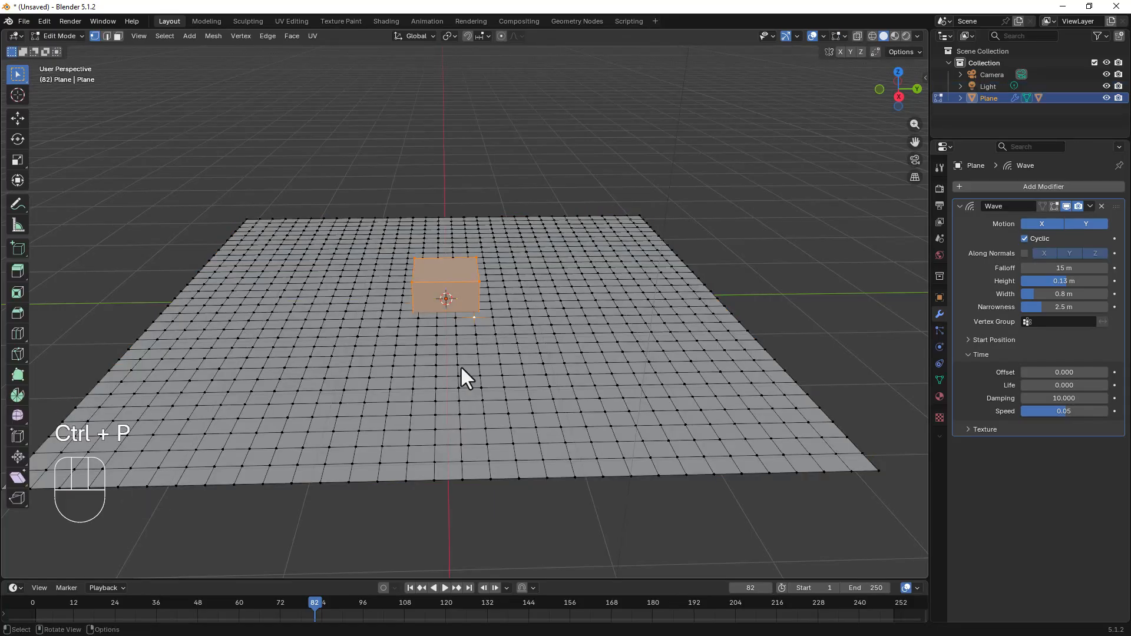
# Return the plane to Object Mode and play the animation from the first frame to check the cube's motion on the waves
pyautogui.press('Tab')
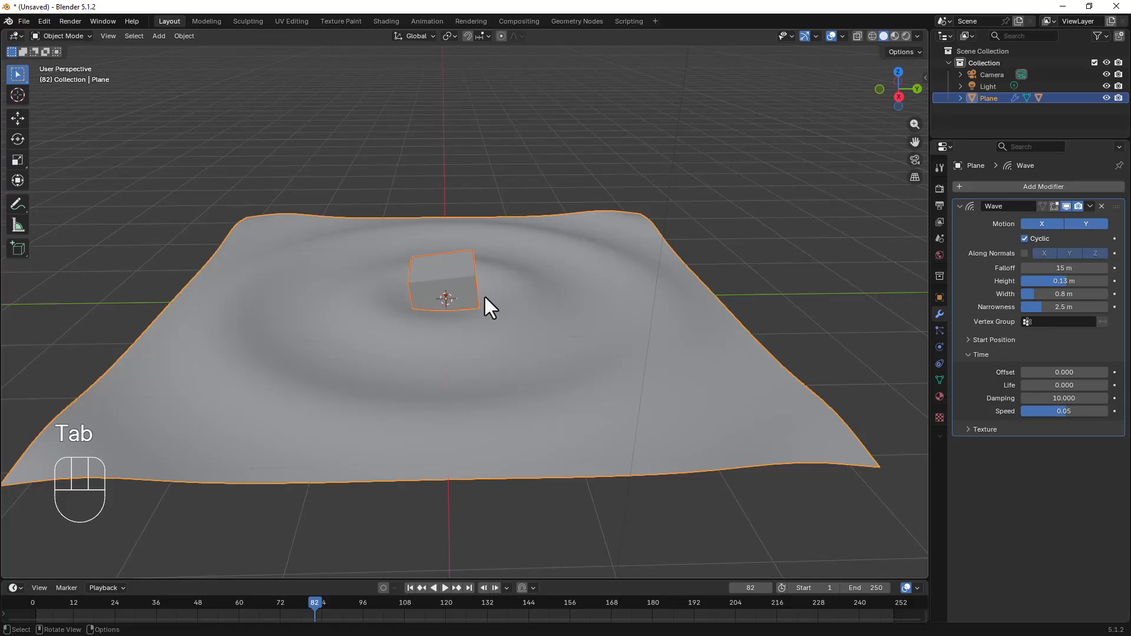
pyautogui.moveTo(487, 306); pyautogui.dragTo(478, 306, button='middle')
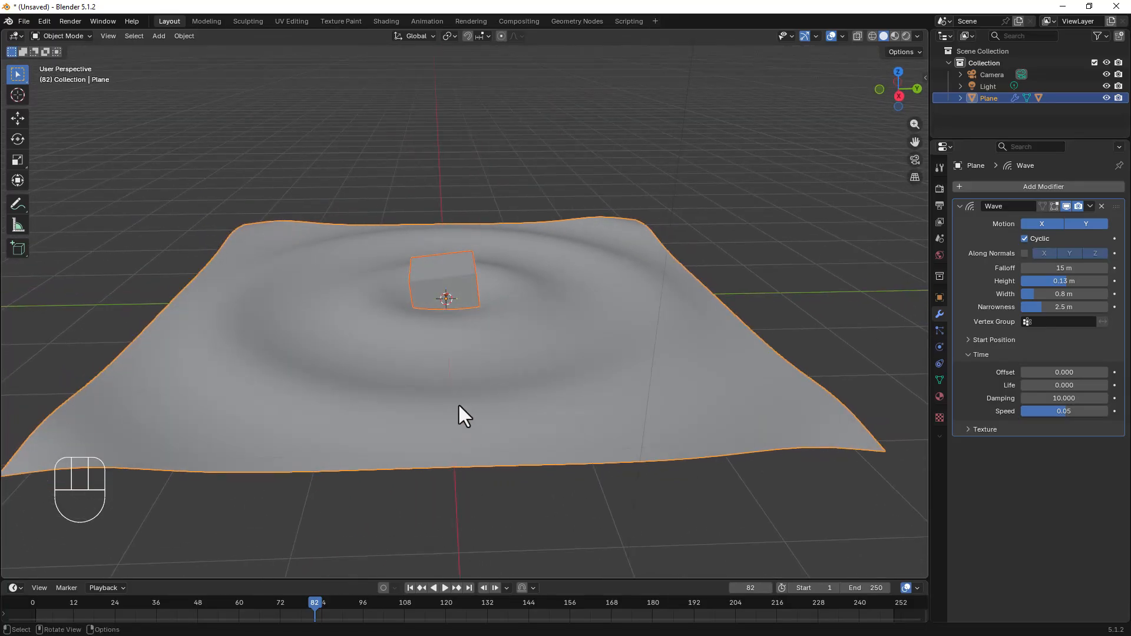
pyautogui.click(410, 588)
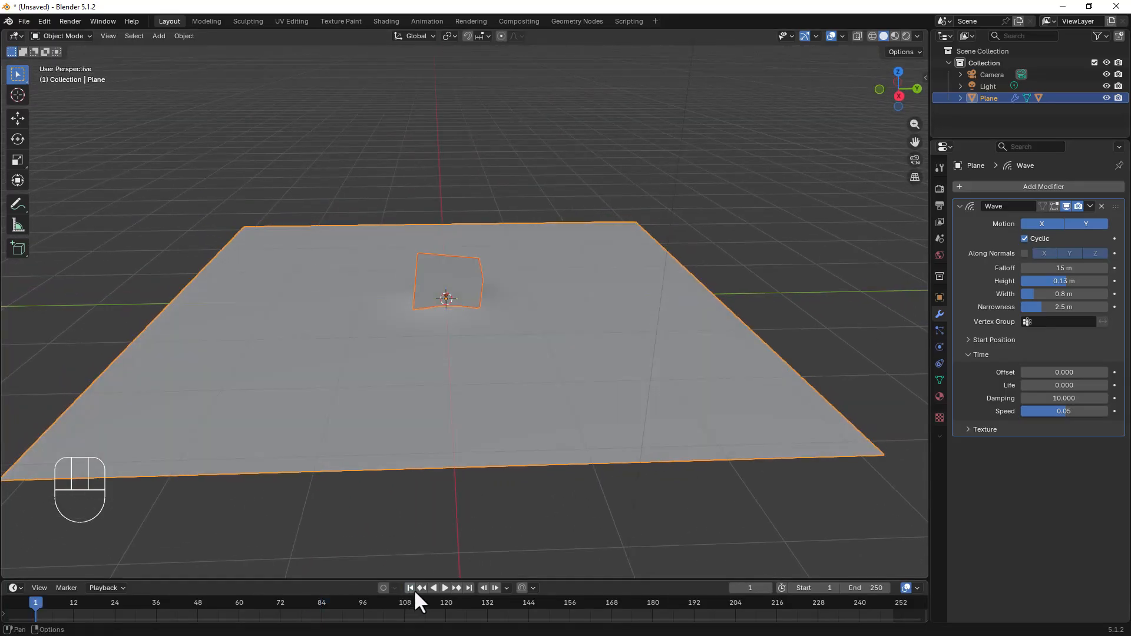
pyautogui.click(445, 588)
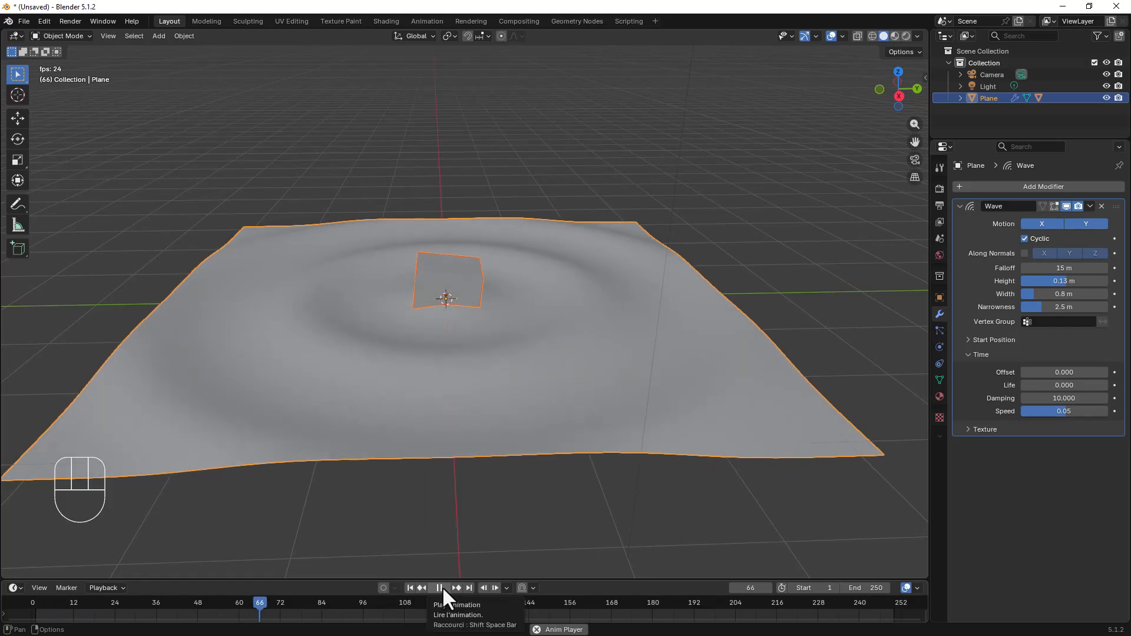
pyautogui.click(443, 586)
pyautogui.moveTo(443, 341); pyautogui.dragTo(281, 157, button='middle')
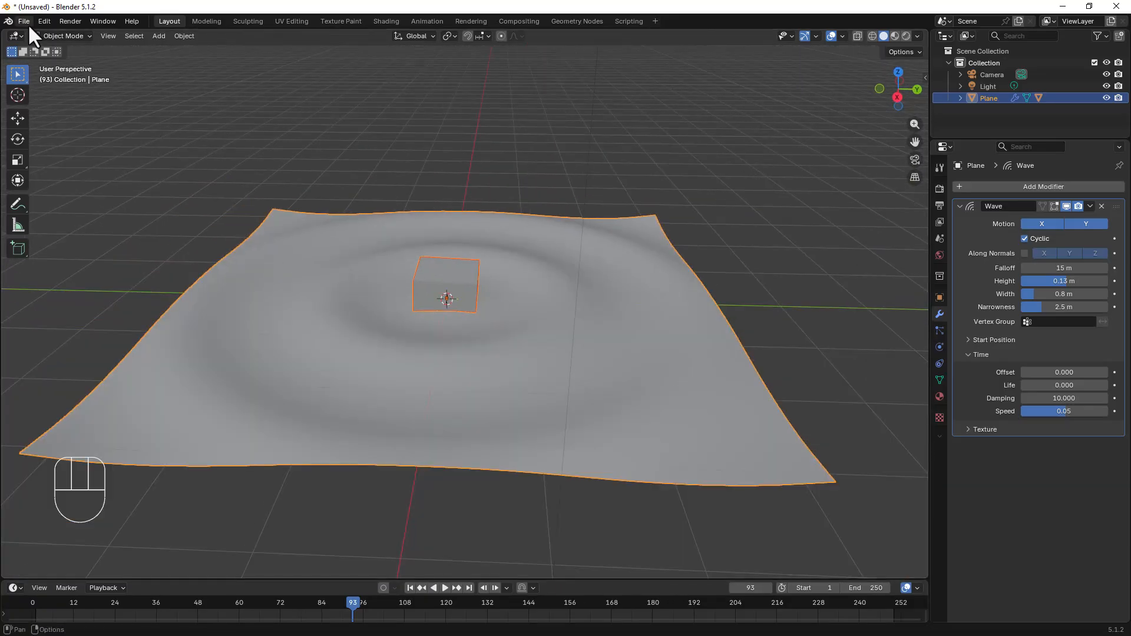
# Open the recent file Wave_Cube_Move.blend without saving the current scene
pyautogui.moveTo(25, 19); pyautogui.dragTo(169, 59)
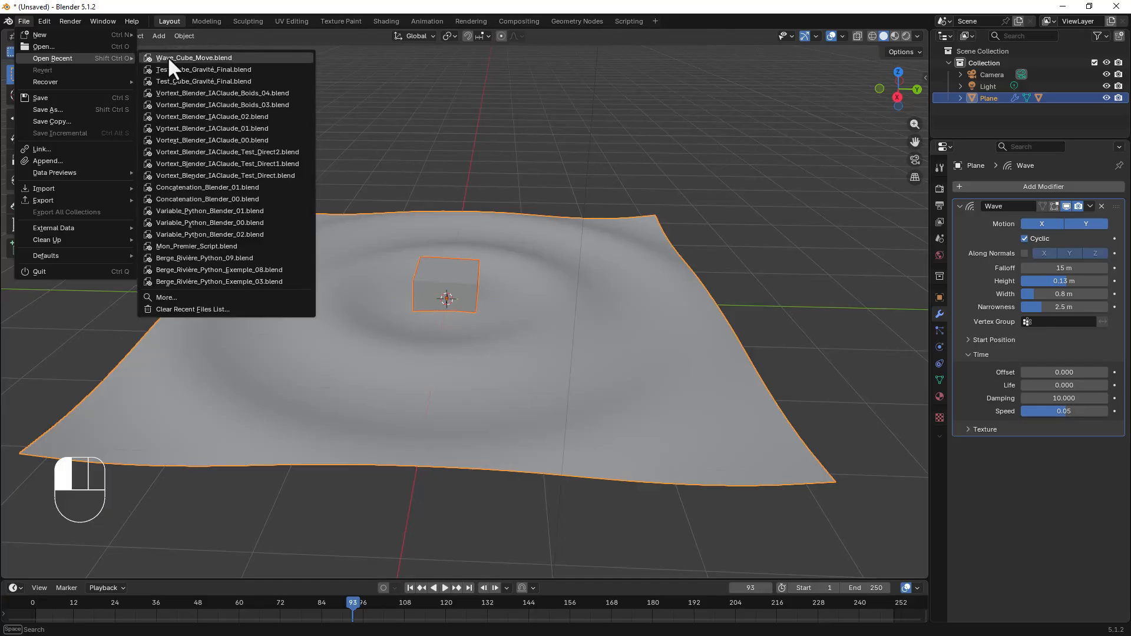
pyautogui.click(197, 58)
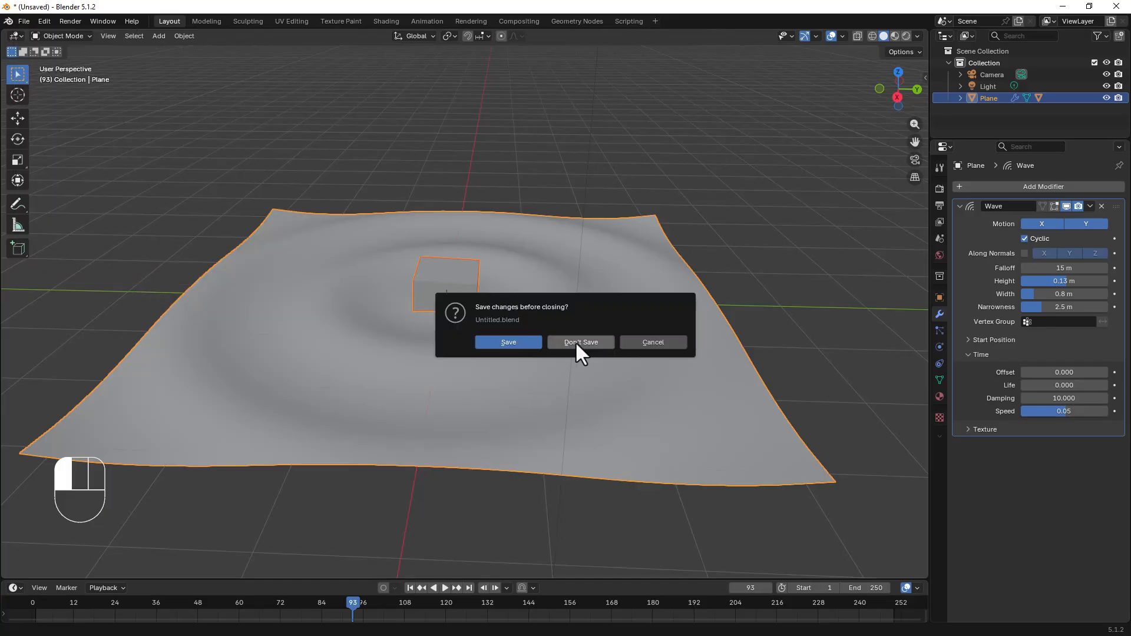
pyautogui.click(575, 341)
pyautogui.scroll(2, 559, 313)
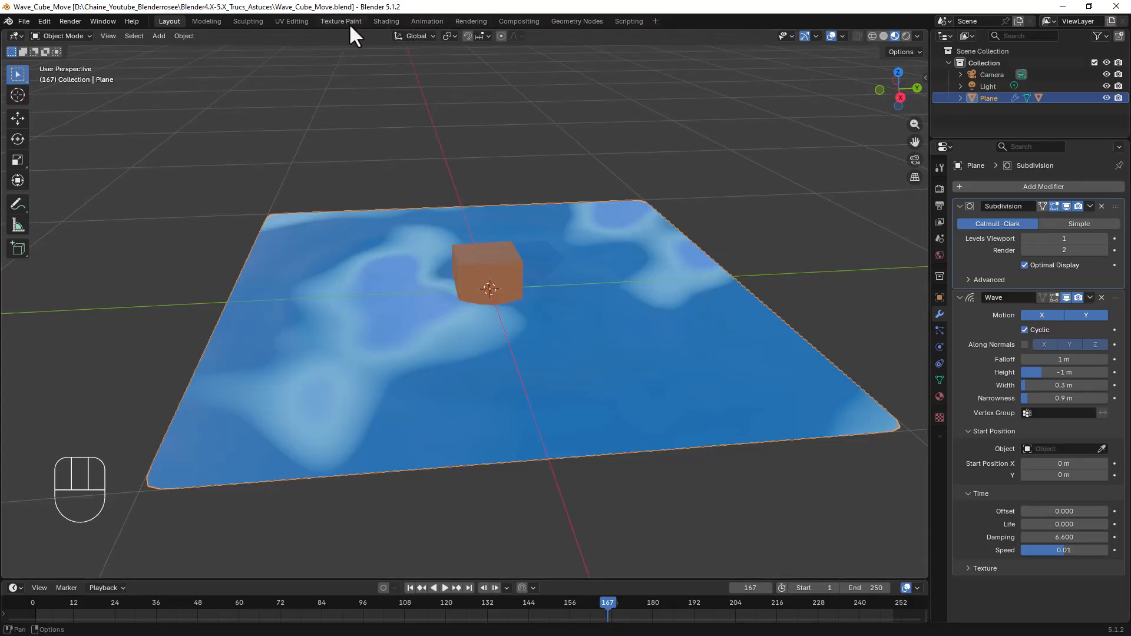
# Examine the node setup of the plane's water material, Material.001, in the Shading workspace
pyautogui.click(387, 21)
pyautogui.scroll(-3, 489, 388)
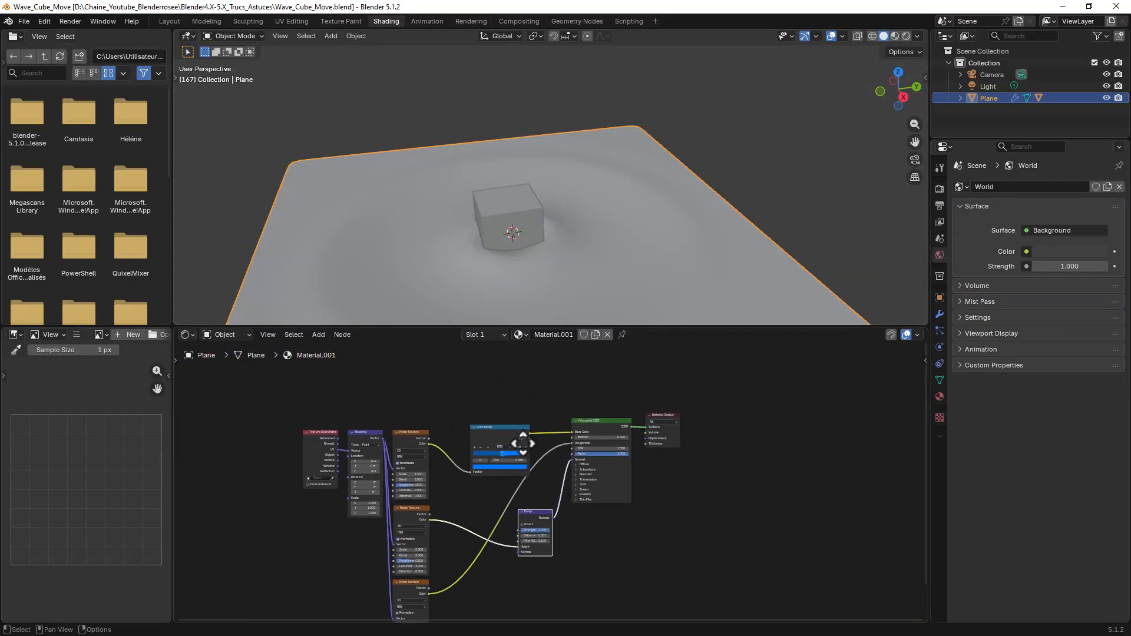
pyautogui.scroll(3, 556, 444)
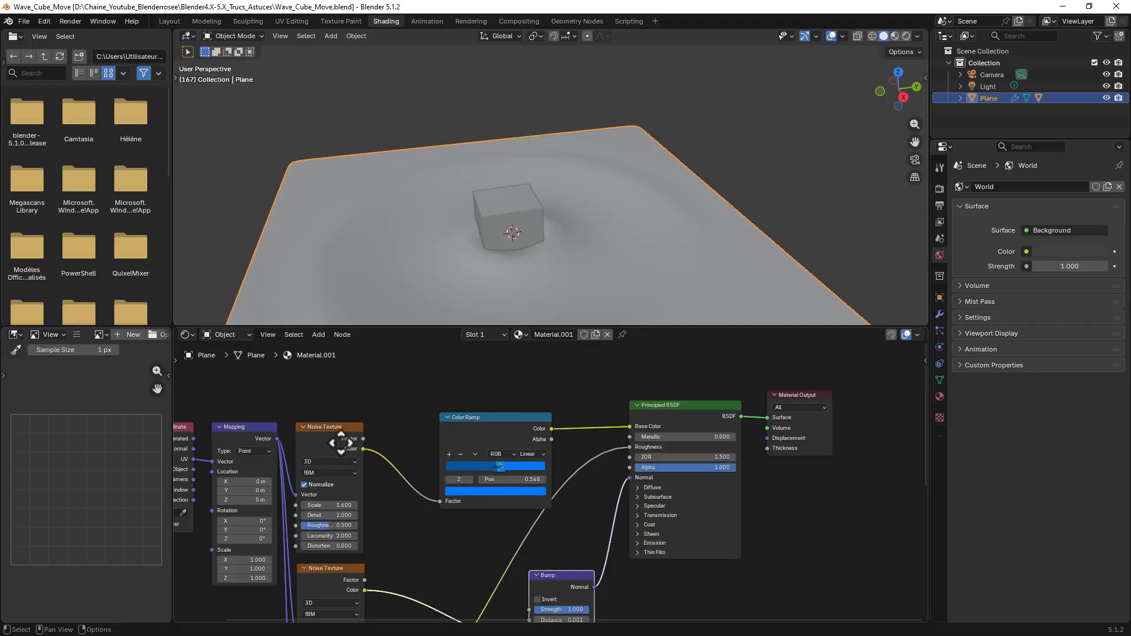
pyautogui.moveTo(341, 443); pyautogui.dragTo(401, 383, button='middle')
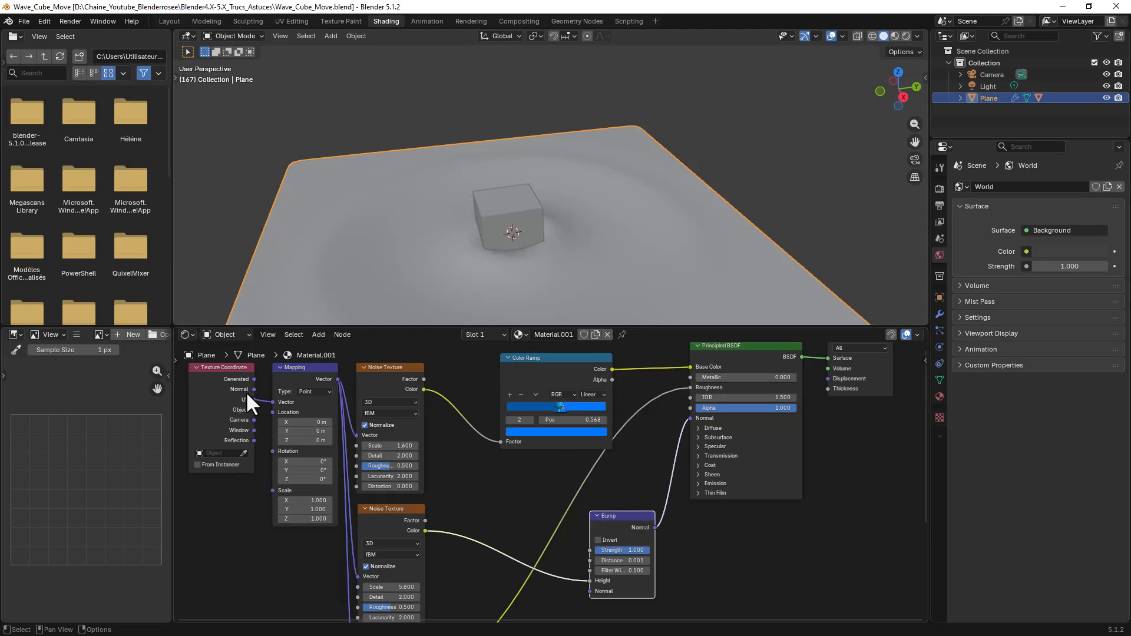
# Return to the Layout workspace, play the textured water and cube animation from the first frame, and stop playback
pyautogui.click(172, 22)
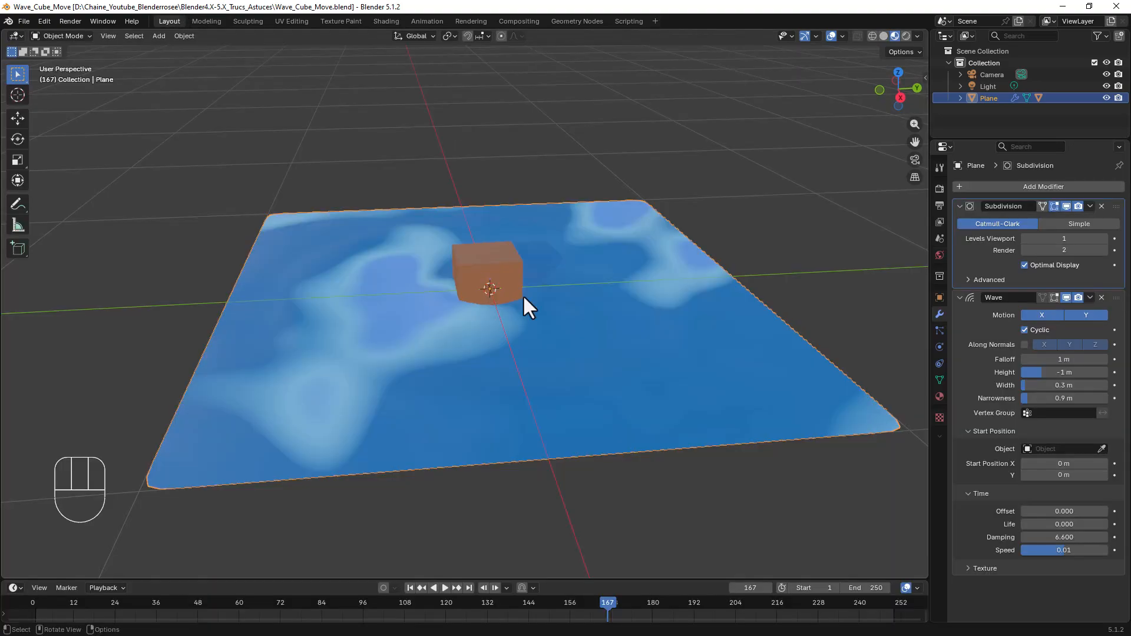
pyautogui.click(411, 587)
pyautogui.click(445, 587)
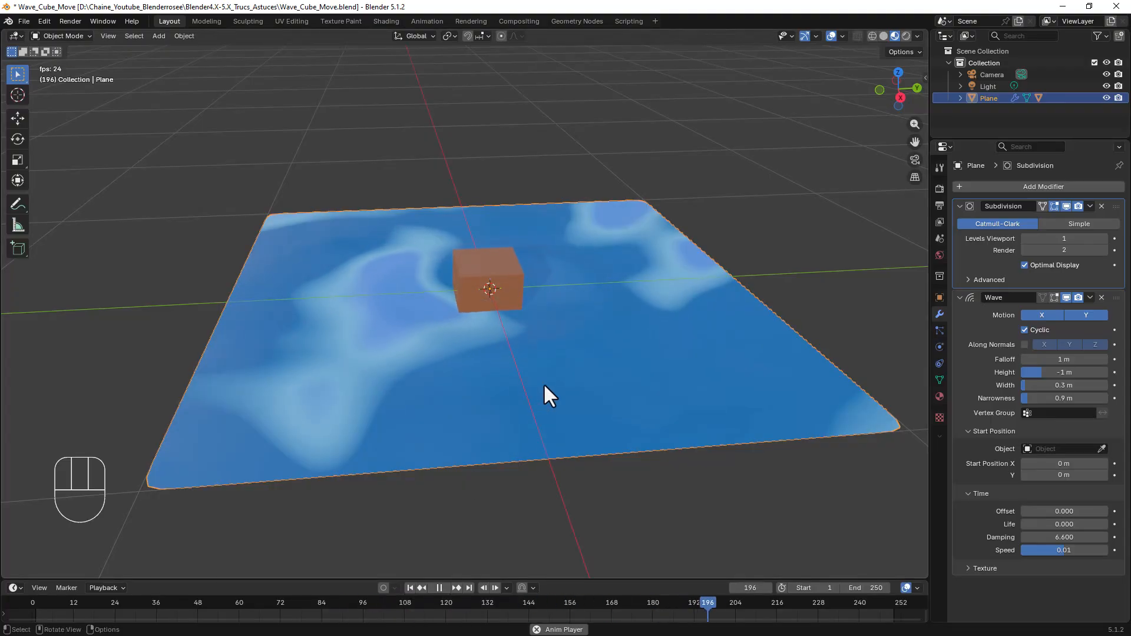
pyautogui.press('Escape')
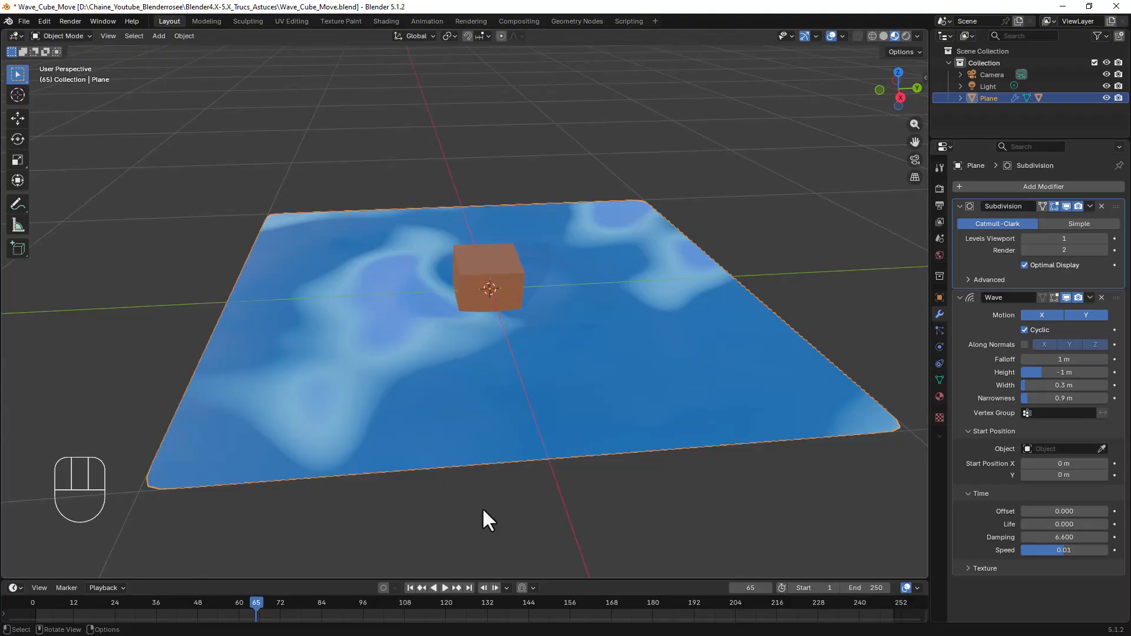